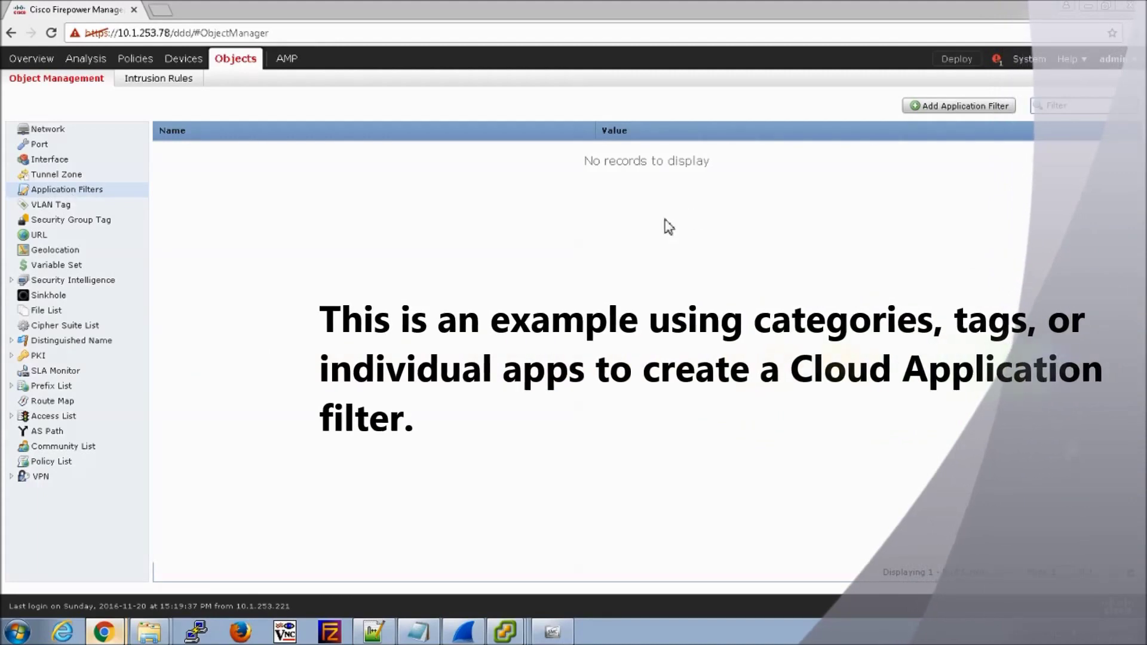
- Create a new application filter named CloudApplications and collapse its Risks, Business Relevance and Types groups
click(923, 107)
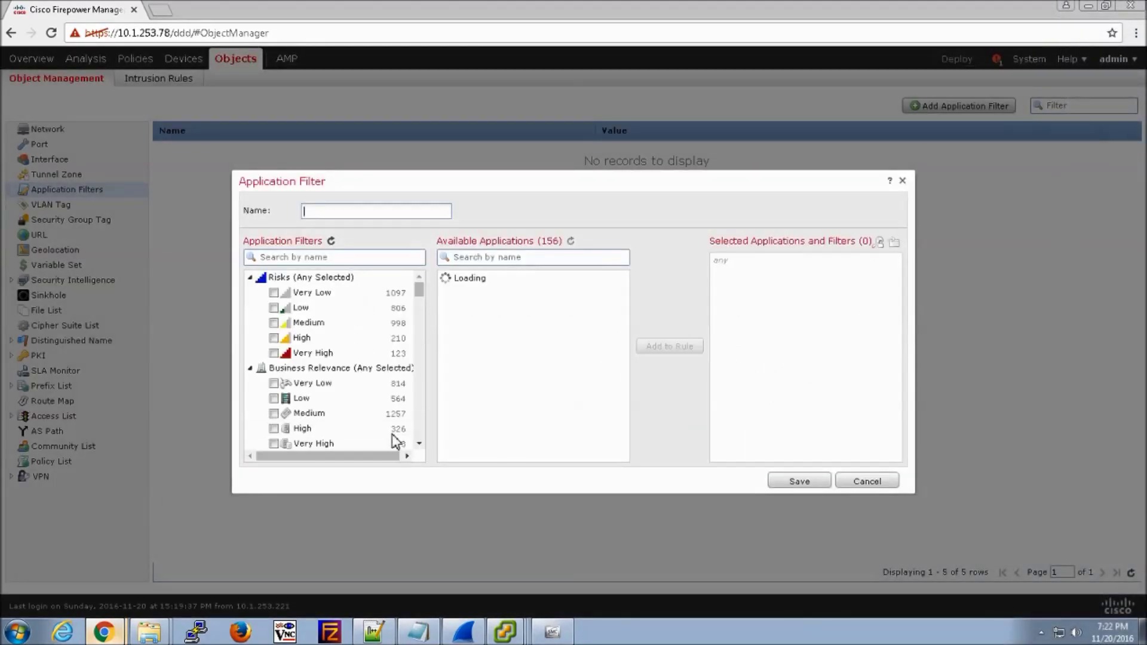
text(CloudApplications)
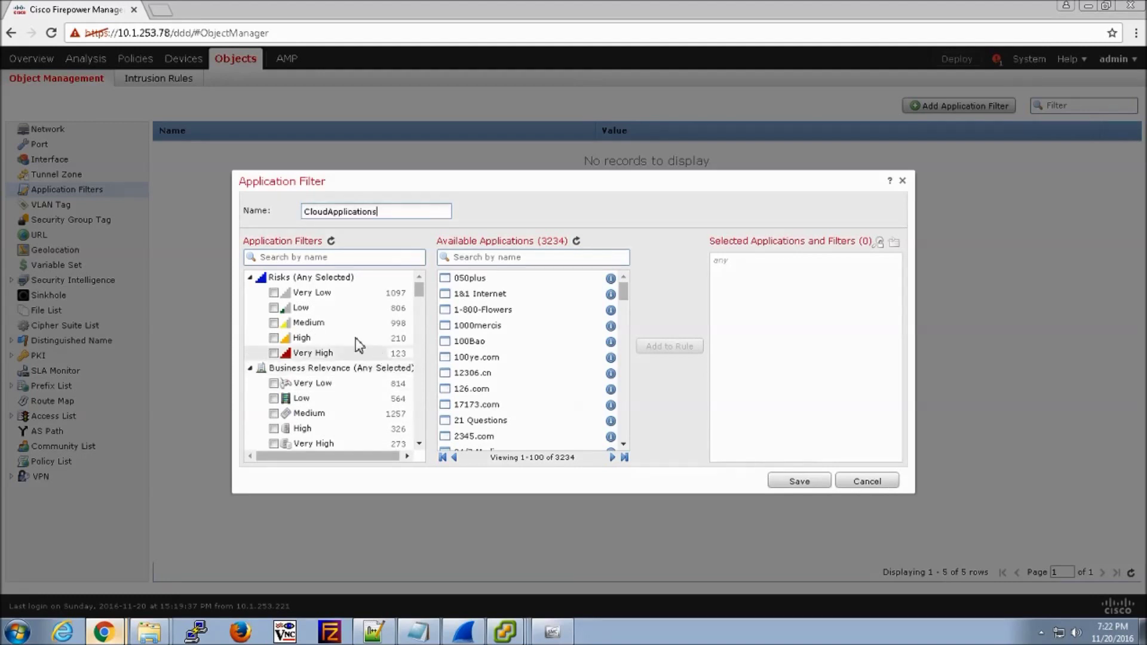
click(251, 278)
click(251, 292)
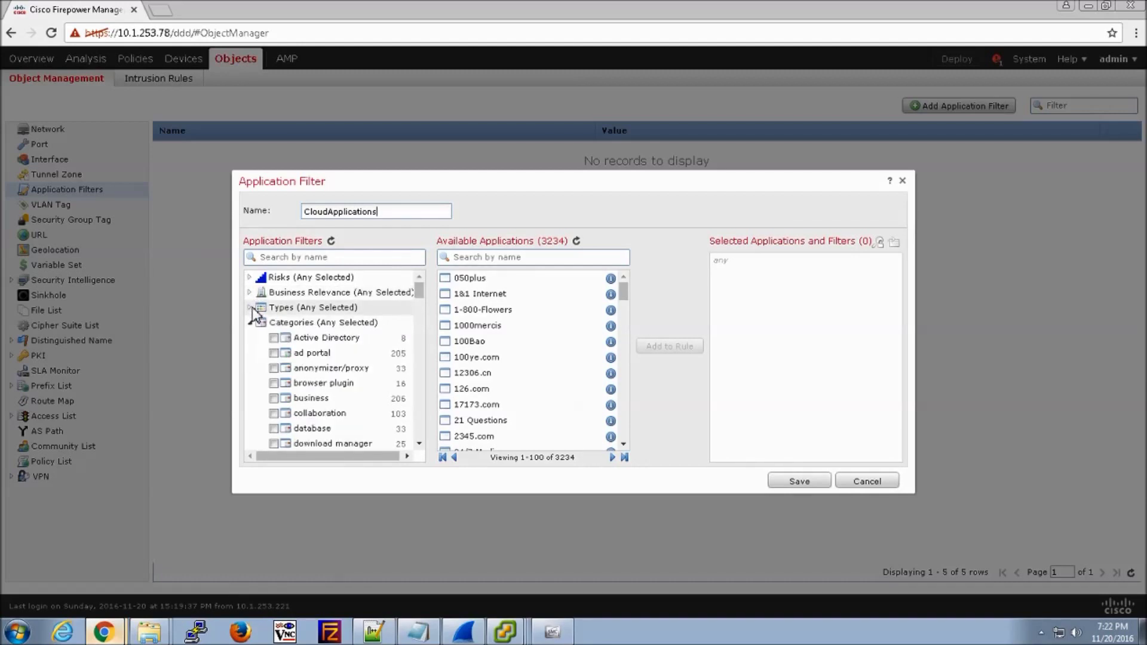
click(252, 307)
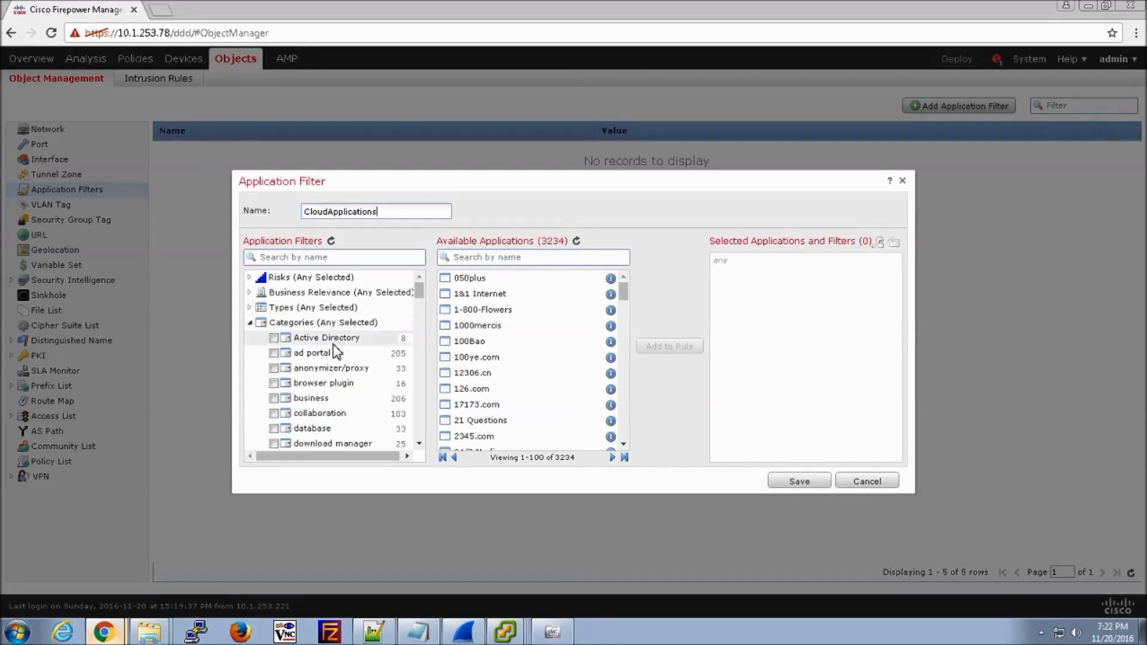
- Select the remote file storage category and add it to the CloudApplications filter
scroll(421, 439, down, 3)
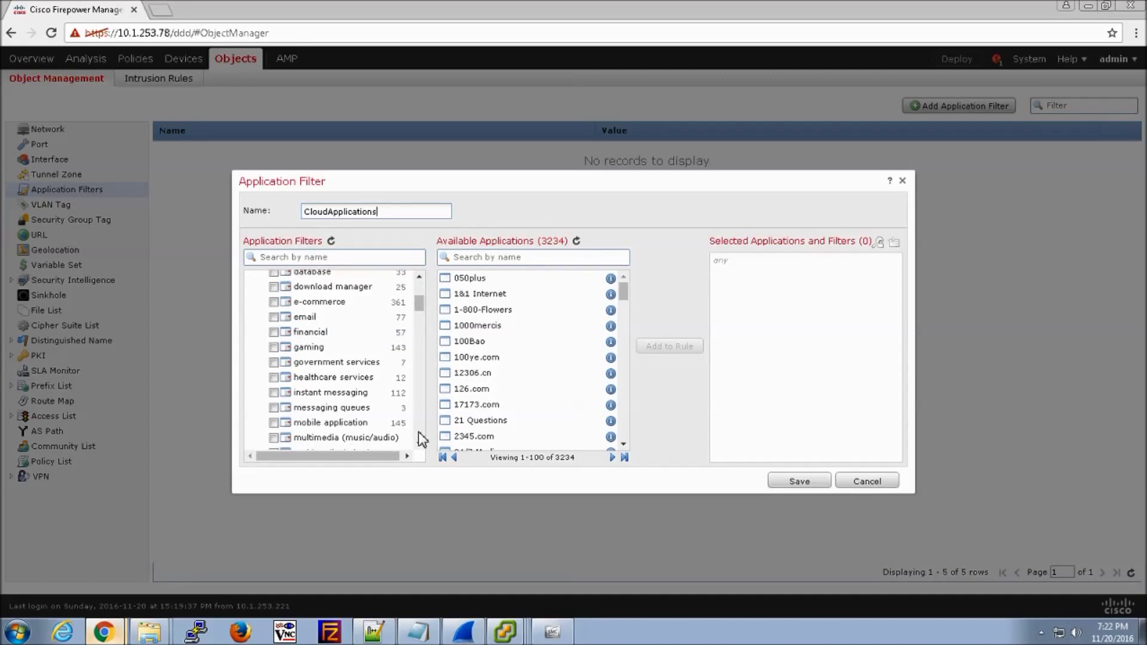
scroll(421, 439, down, 3)
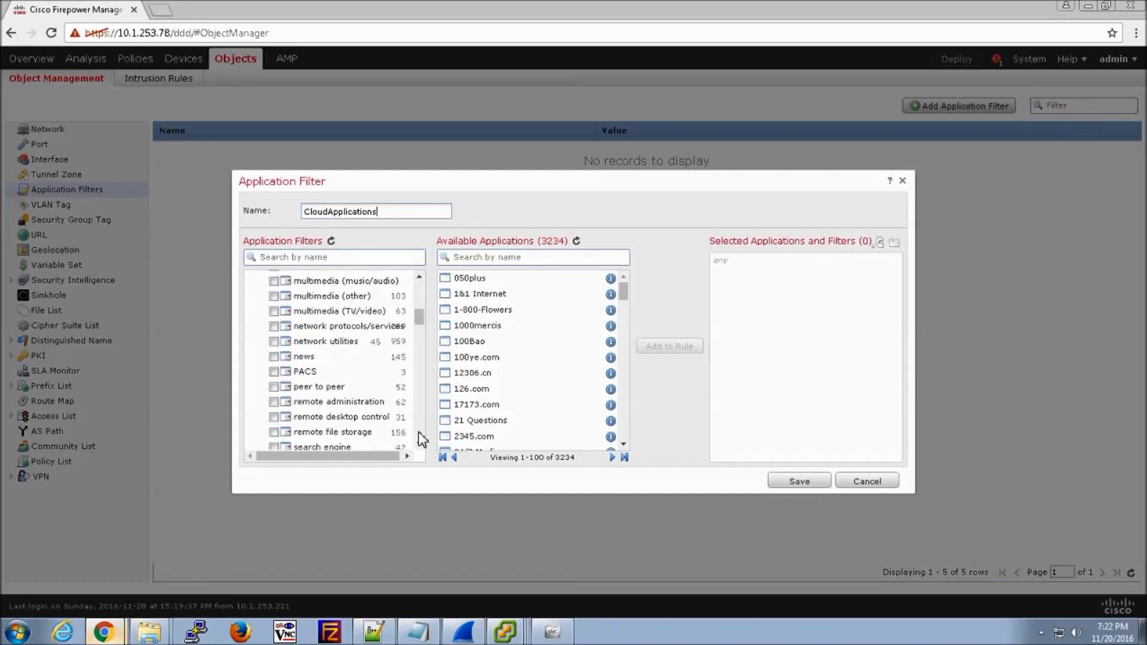
click(274, 432)
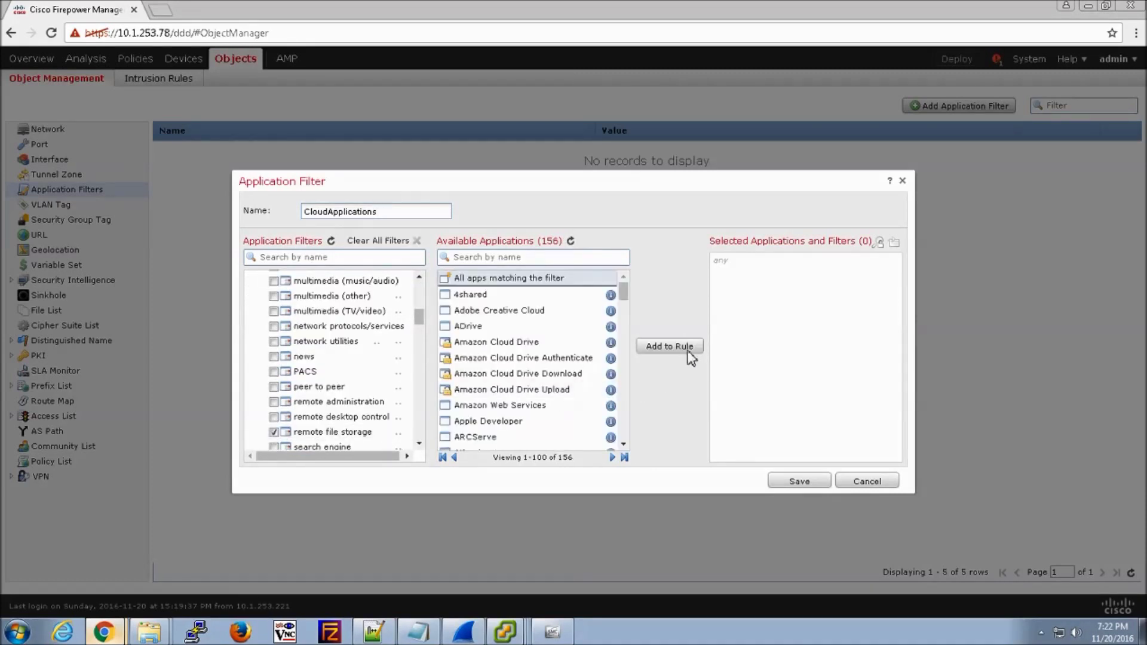
click(681, 348)
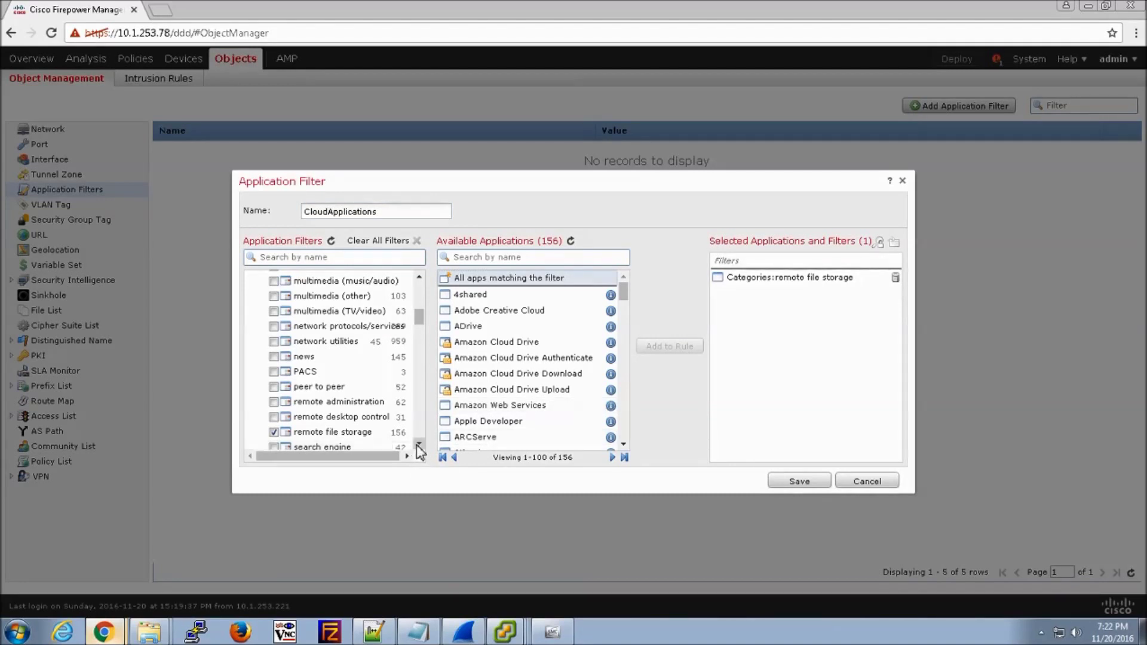
- Select the social networking category alongside remote file storage and add the combination to the filter
scroll(420, 451, down, 3)
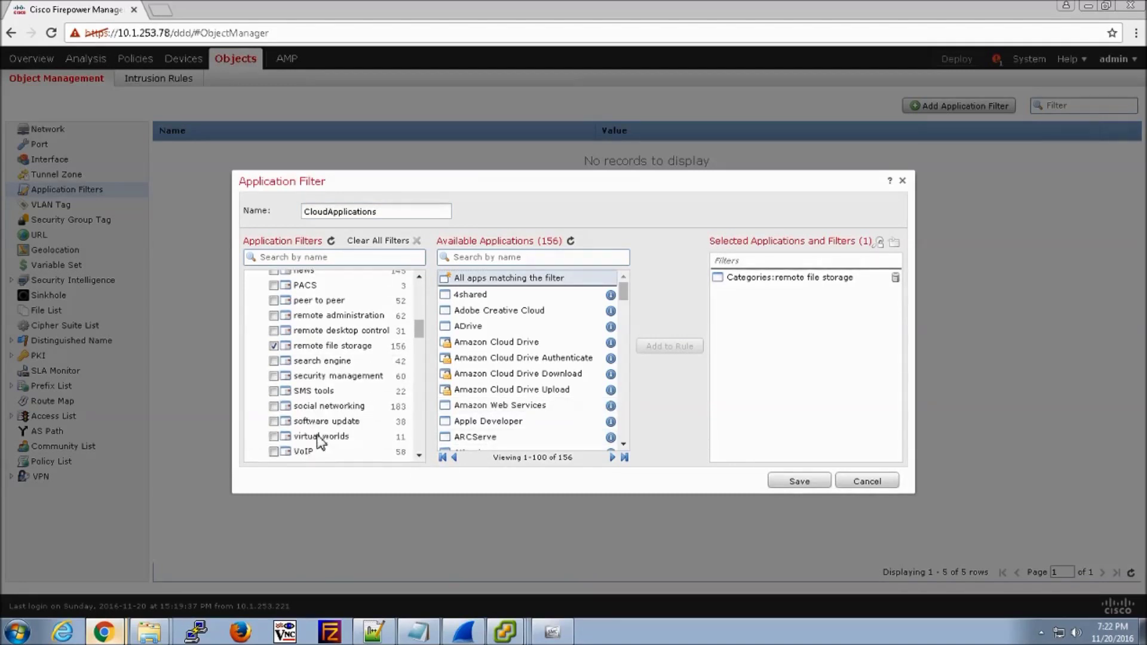
click(273, 407)
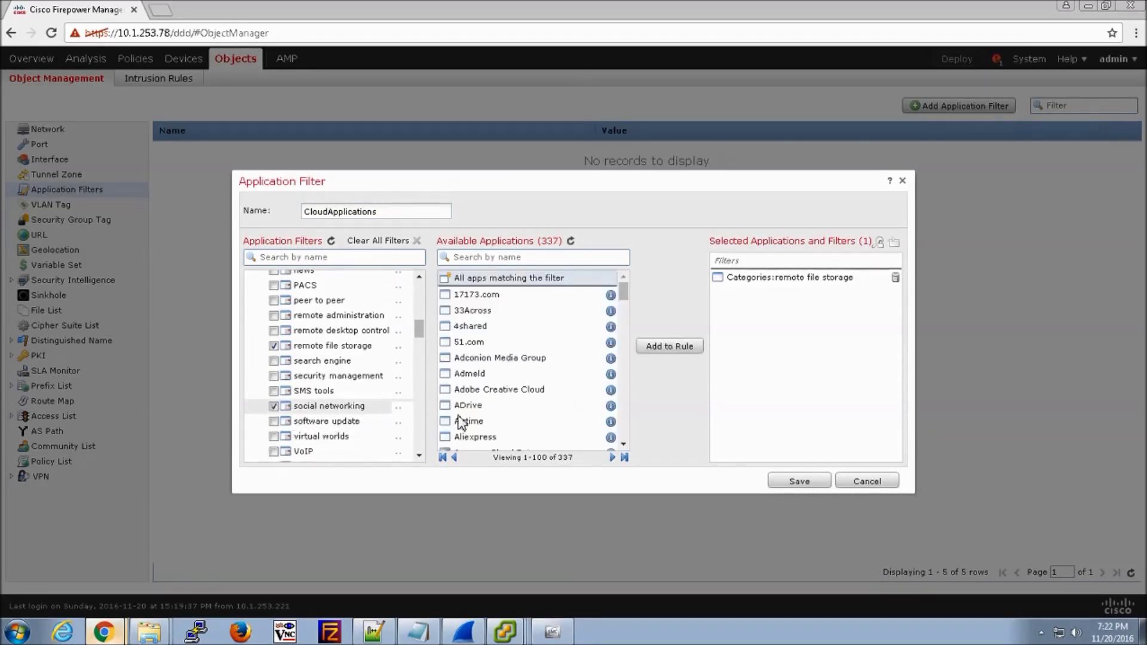
click(681, 348)
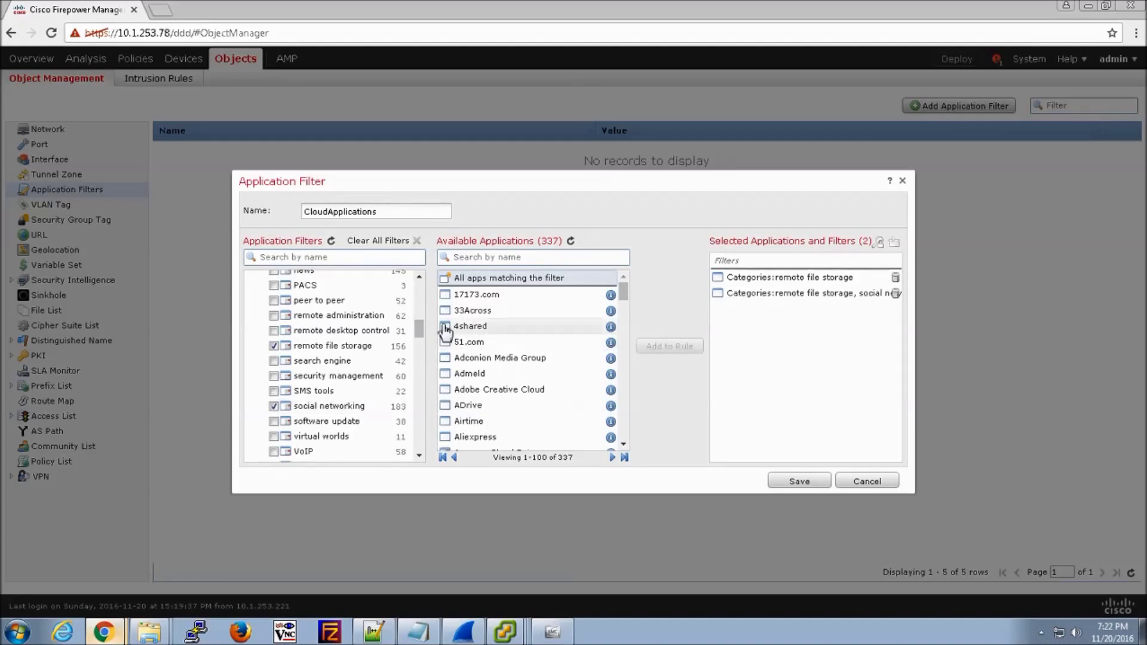
- Collapse the Categories group, select the Skype tag and add it with the chosen categories to the filter
drag(421, 332, 422, 284)
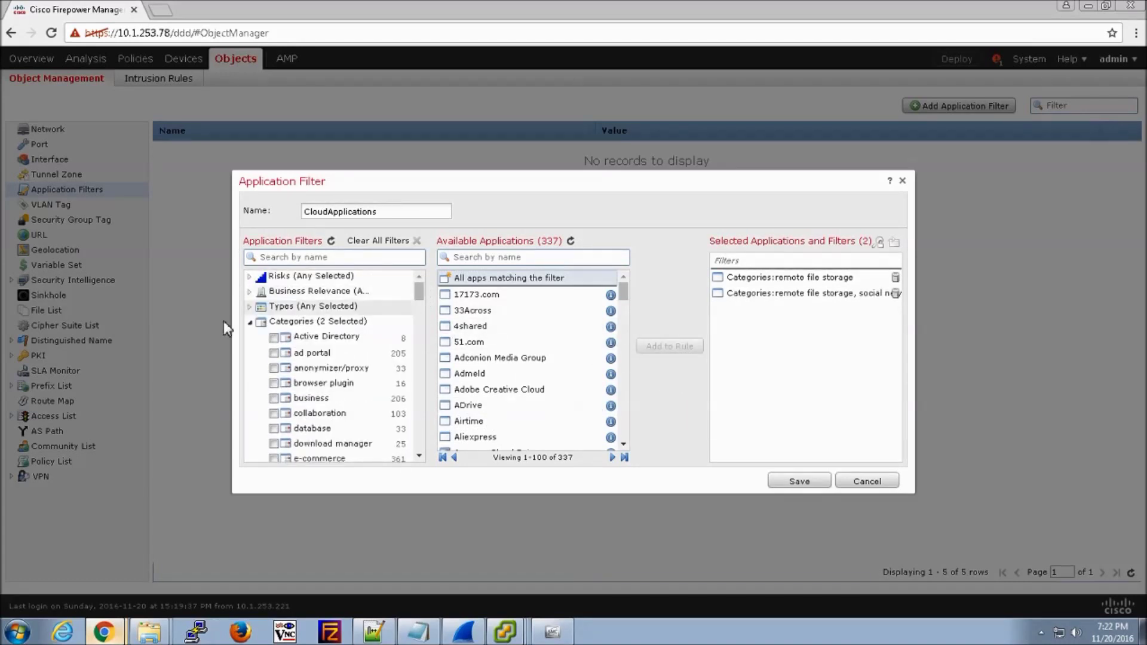
click(251, 322)
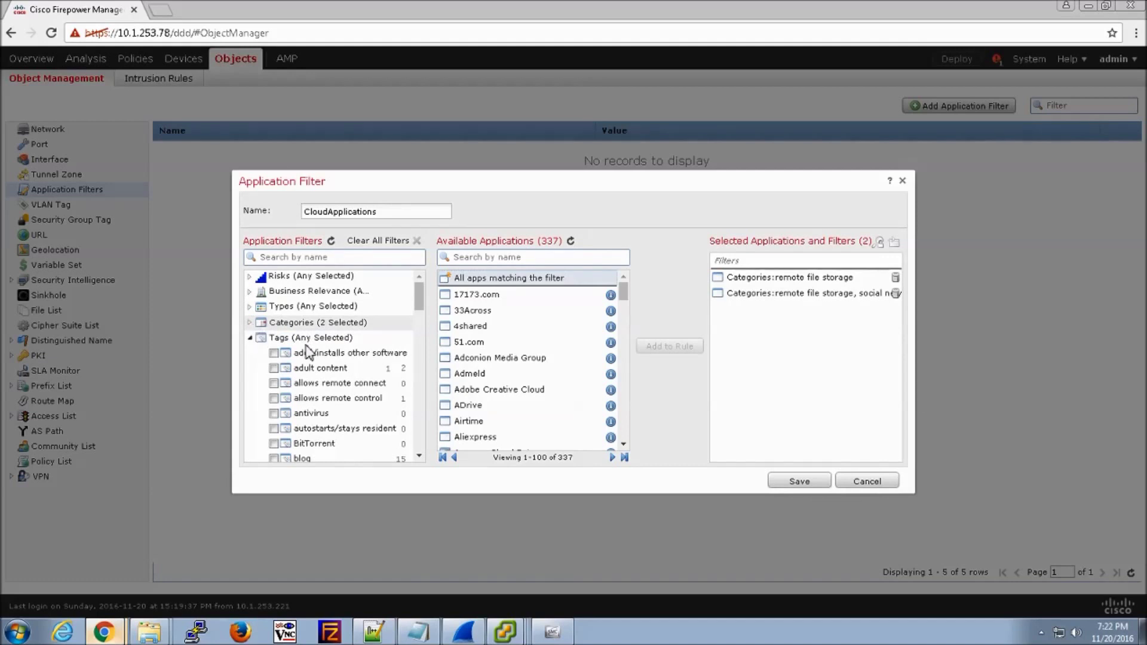
scroll(422, 458, down, 5)
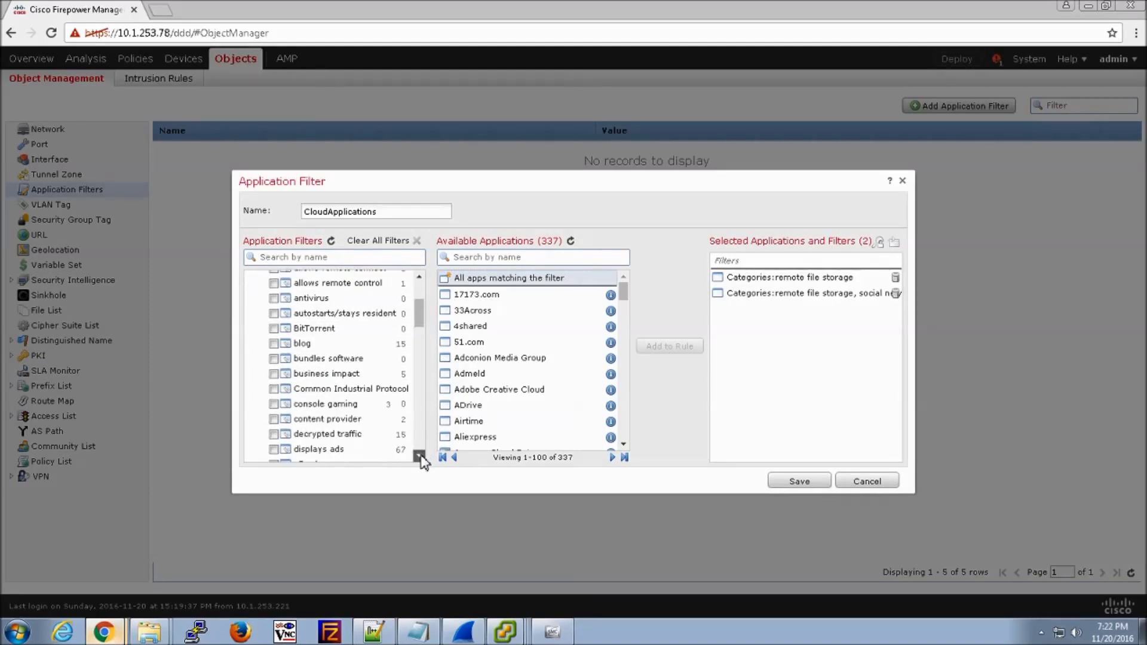
scroll(422, 458, down, 5)
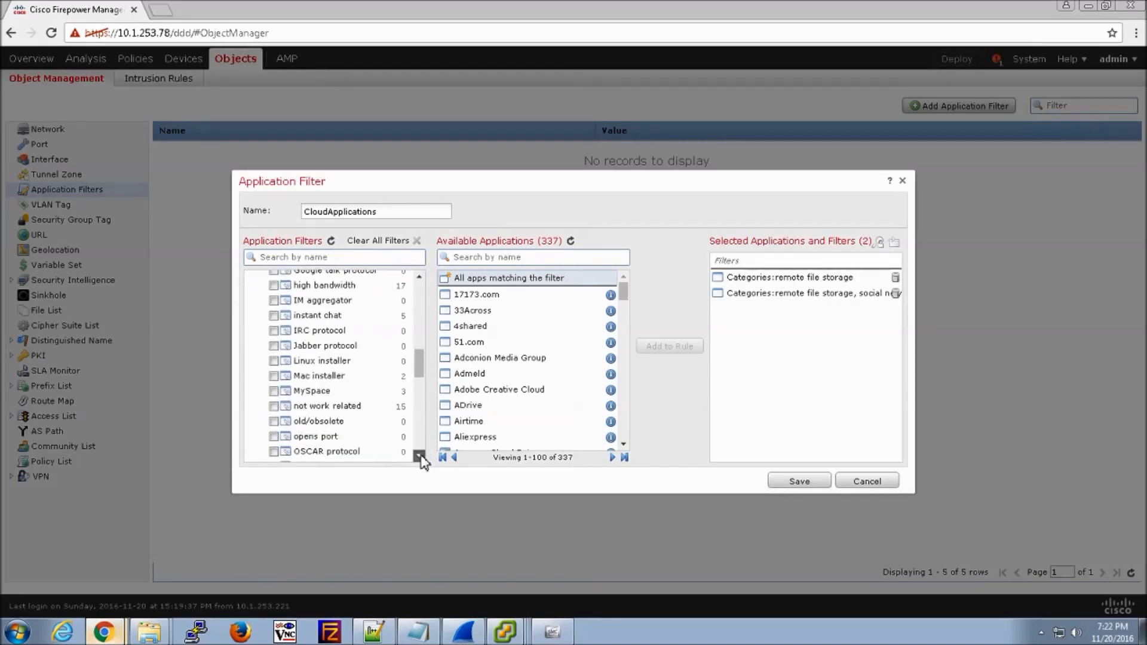
scroll(423, 458, down, 2)
scroll(422, 458, down, 1)
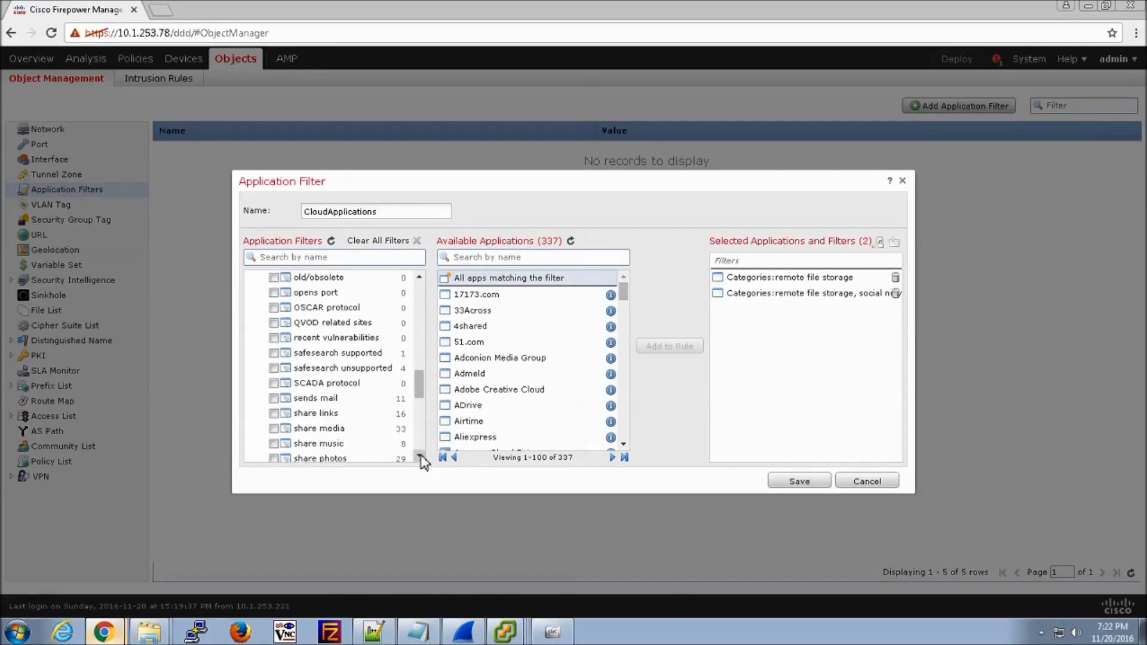
scroll(423, 462, down, 1)
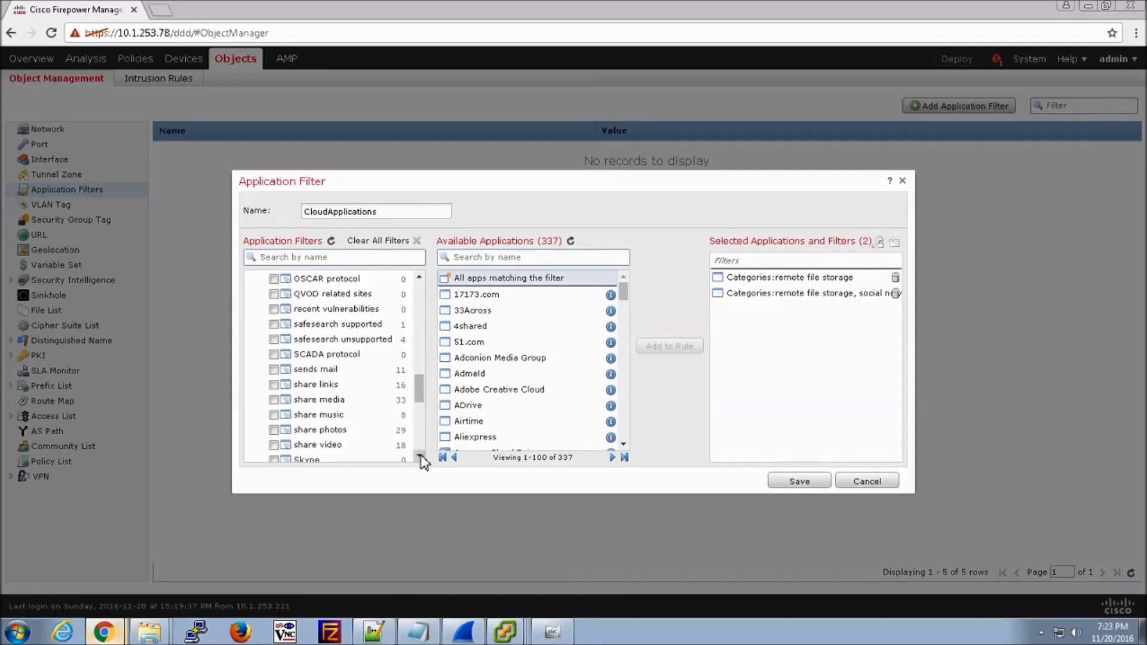
scroll(421, 457, down, 1)
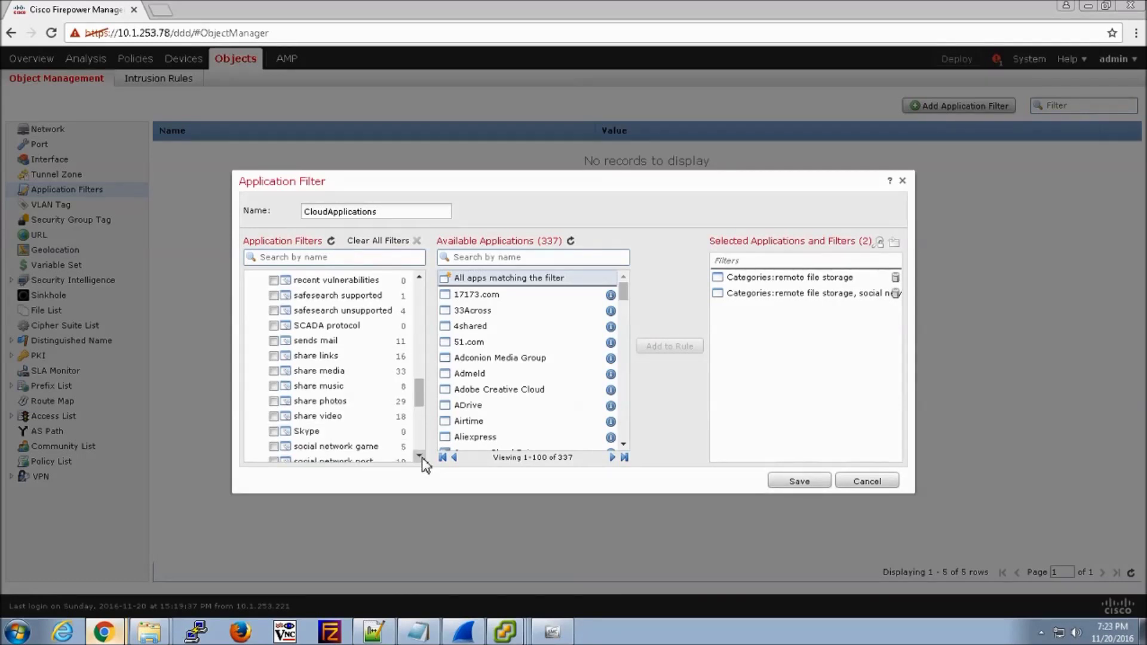
click(274, 431)
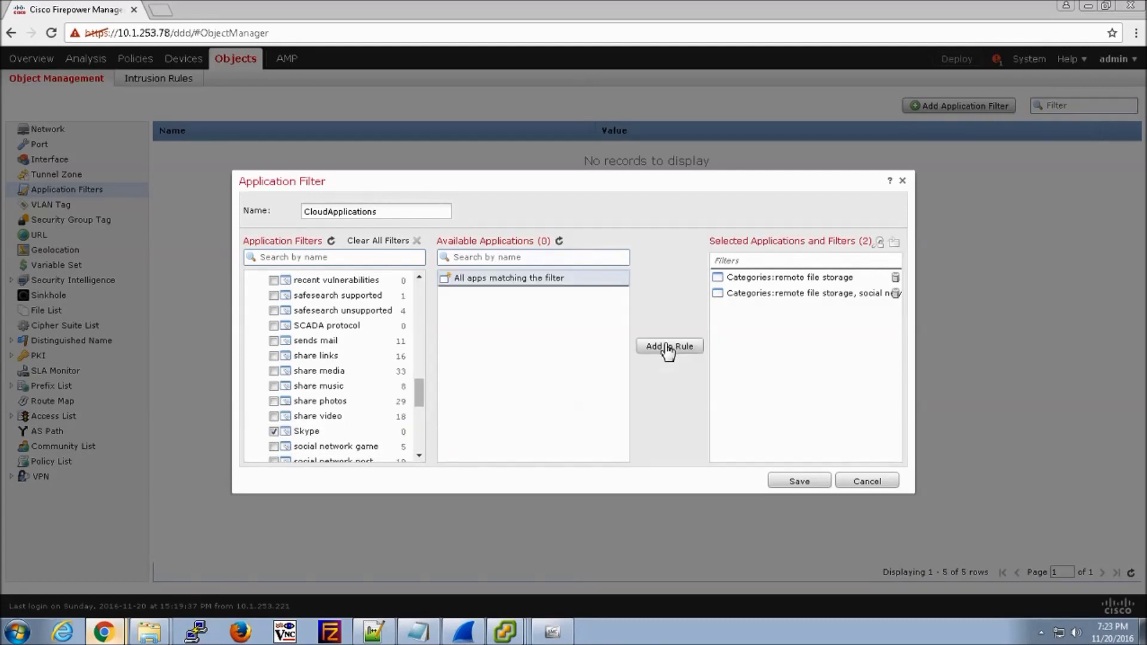
click(667, 349)
- Deselect the Skype tag and the social networking and remote file storage categories, leaving the Tags and Categories groups collapsed
click(500, 256)
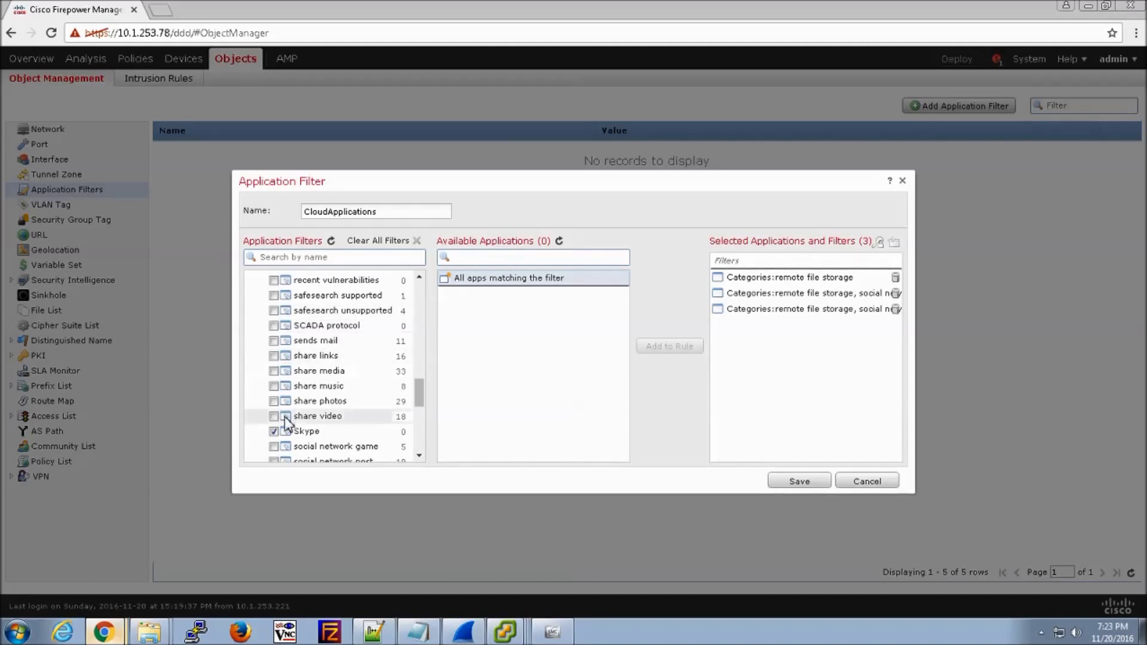
click(274, 431)
scroll(422, 400, down, 5)
scroll(411, 347, up, 20)
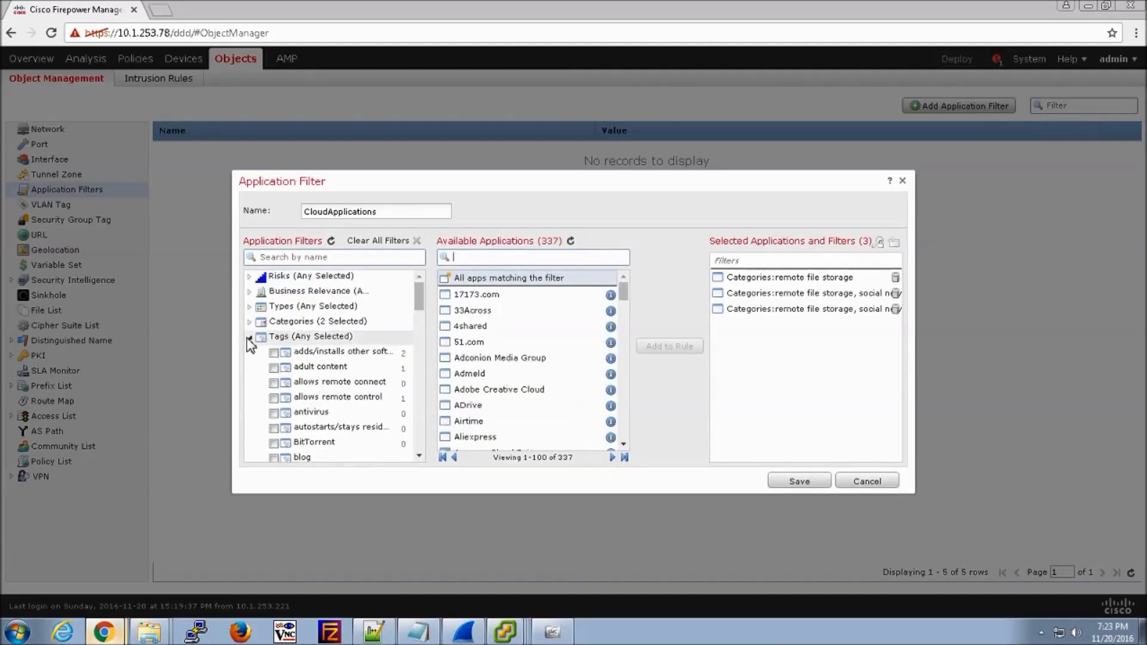
click(249, 337)
click(250, 322)
drag(421, 306, 420, 407)
click(273, 364)
click(275, 304)
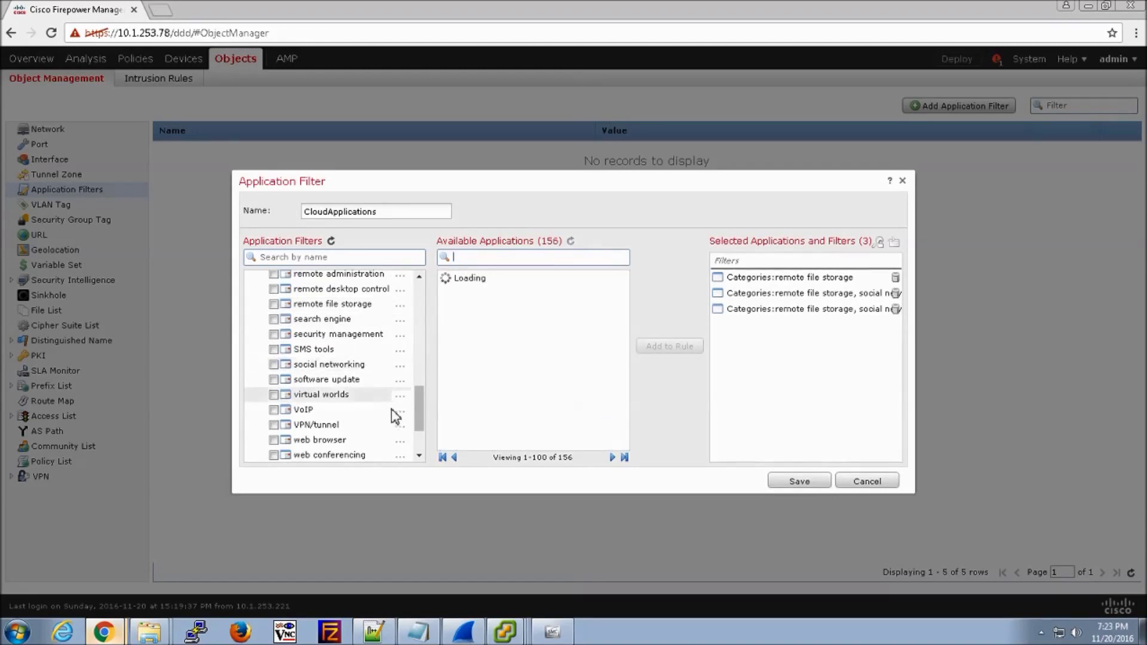
drag(417, 428, 420, 284)
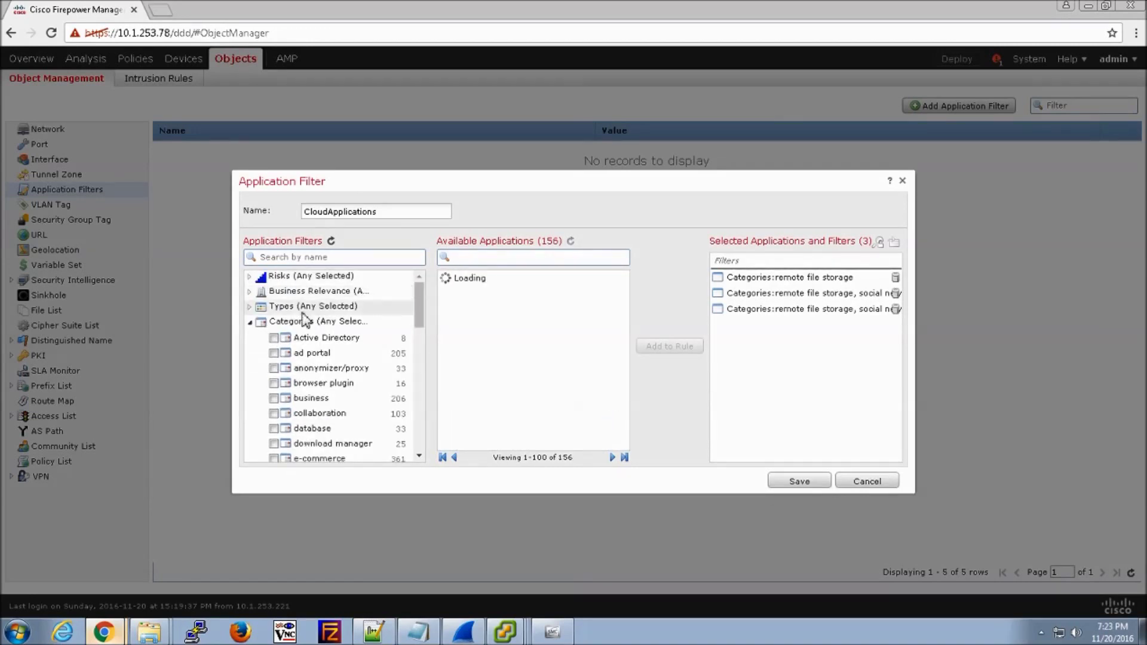
click(250, 322)
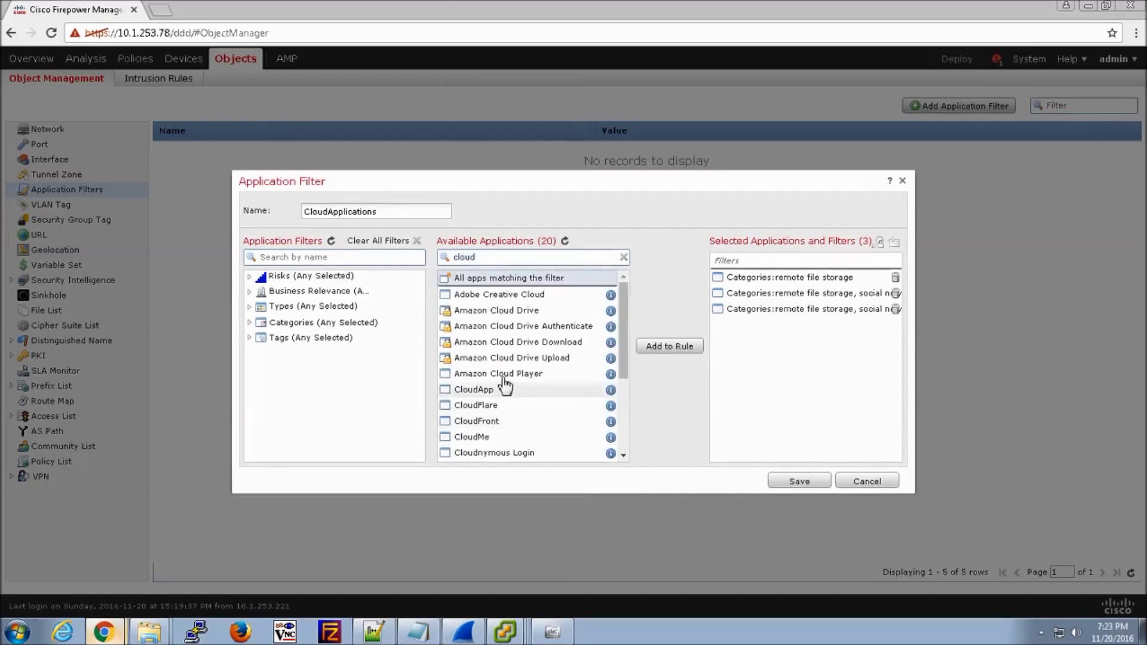
- Search the available applications for "cloud" and add all the individual matches, from Adobe Creative Cloud to ZipCloud, to the filter
click(483, 302)
key(shift+Down)
key(shift+Down)
key(shift+Down)
key(shift+Down)
key(shift+Down)
key(shift+Down)
key(shift+Down)
key(shift+Down)
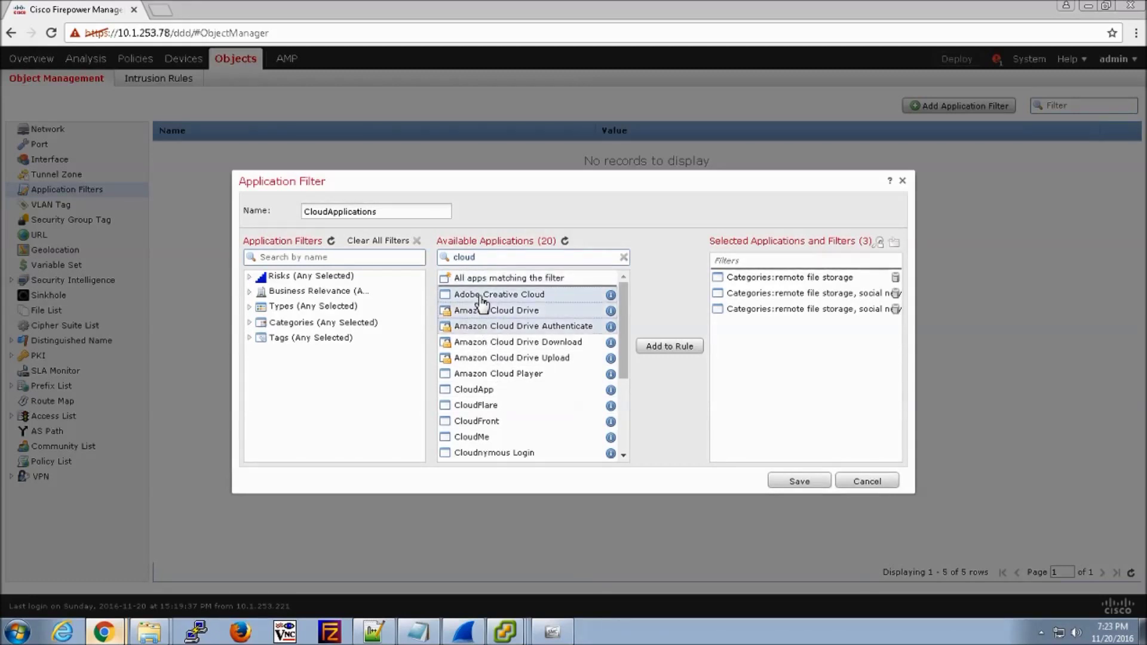
key(shift+Down)
key(shift+Down)
key(shift+Down)
key(shift+Down)
key(shift+Down)
key(shift+Down)
key(shift+Down)
key(shift+Down)
key(shift+Down)
key(shift+Down)
key(shift+Down)
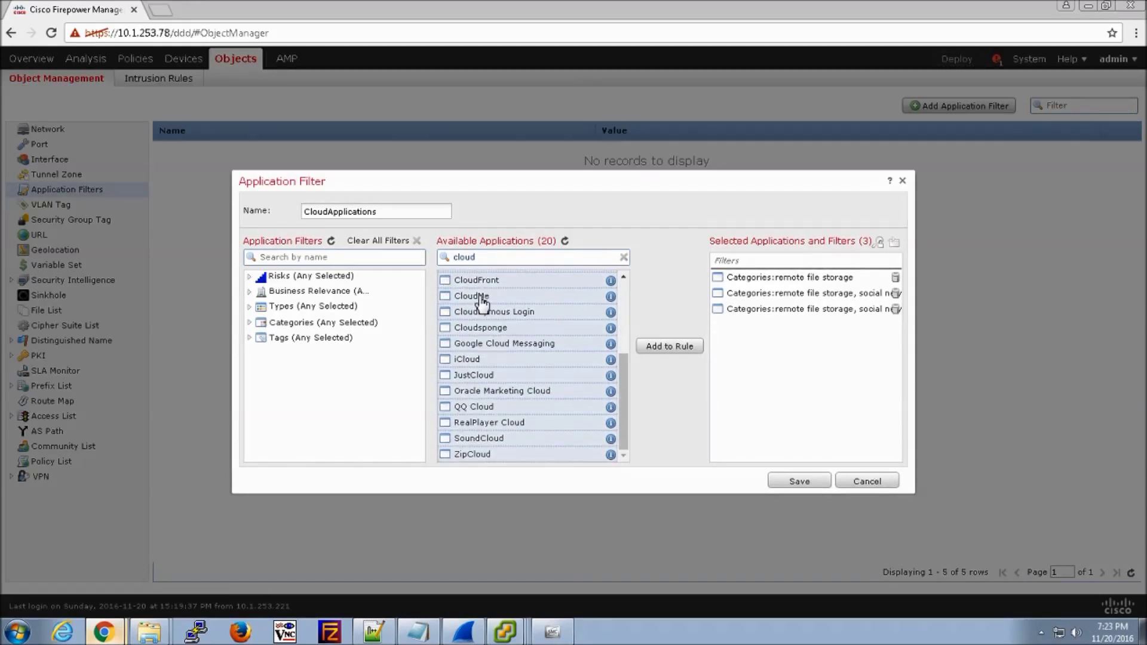
click(670, 346)
- Search the available applications for "webex" and add WebEx, WebEx Connect, WebEx Media and WebEx Sharing to the filter
click(489, 257)
text(webex)
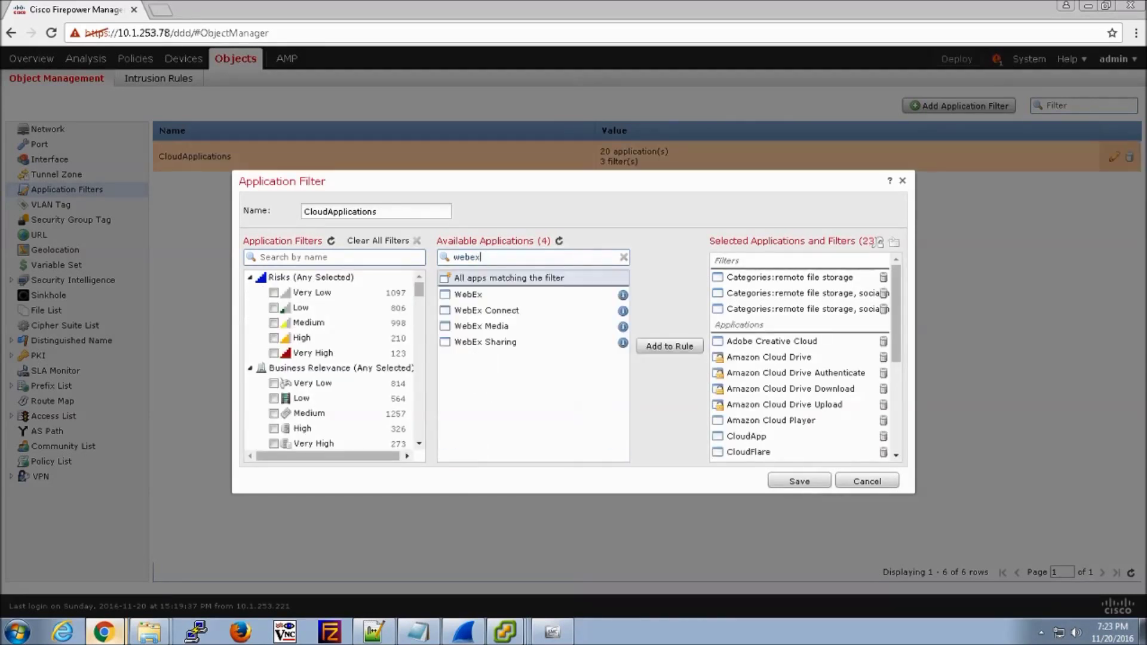
drag(896, 360, 902, 460)
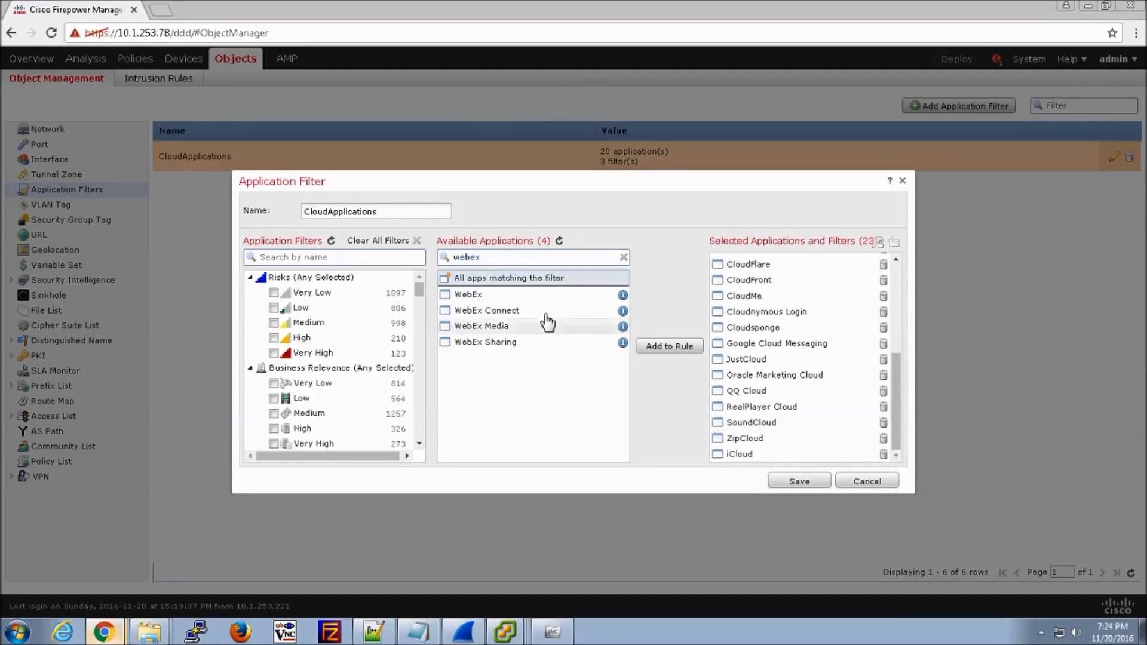
click(477, 296)
key(shift+Down)
key(shift+Down)
key(shift+Down)
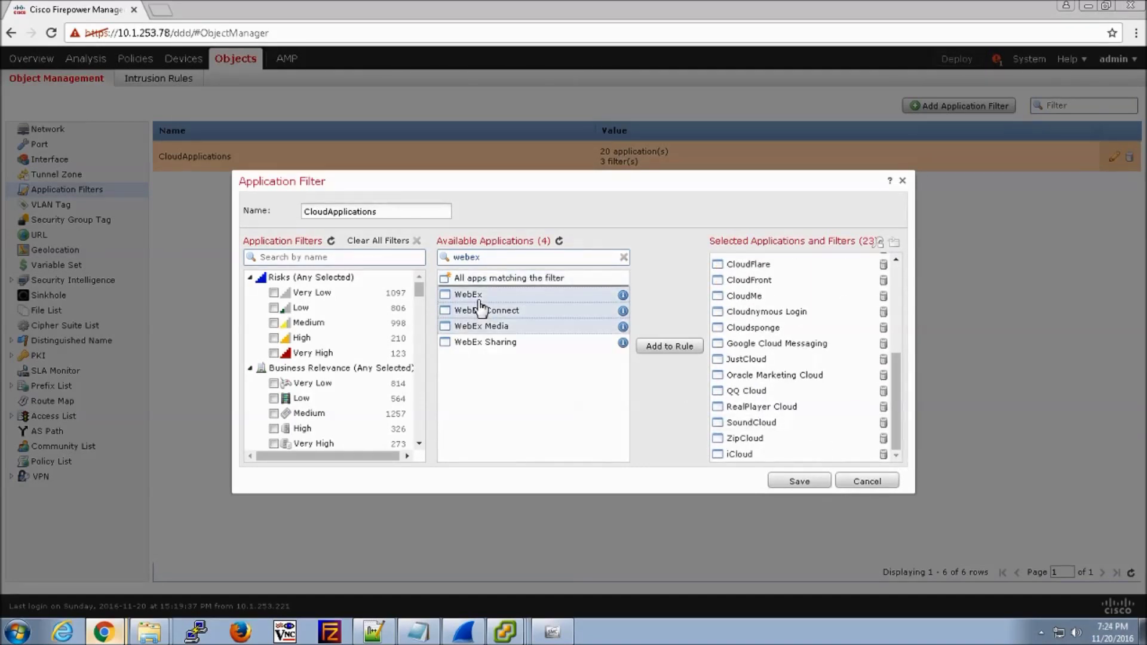
click(662, 352)
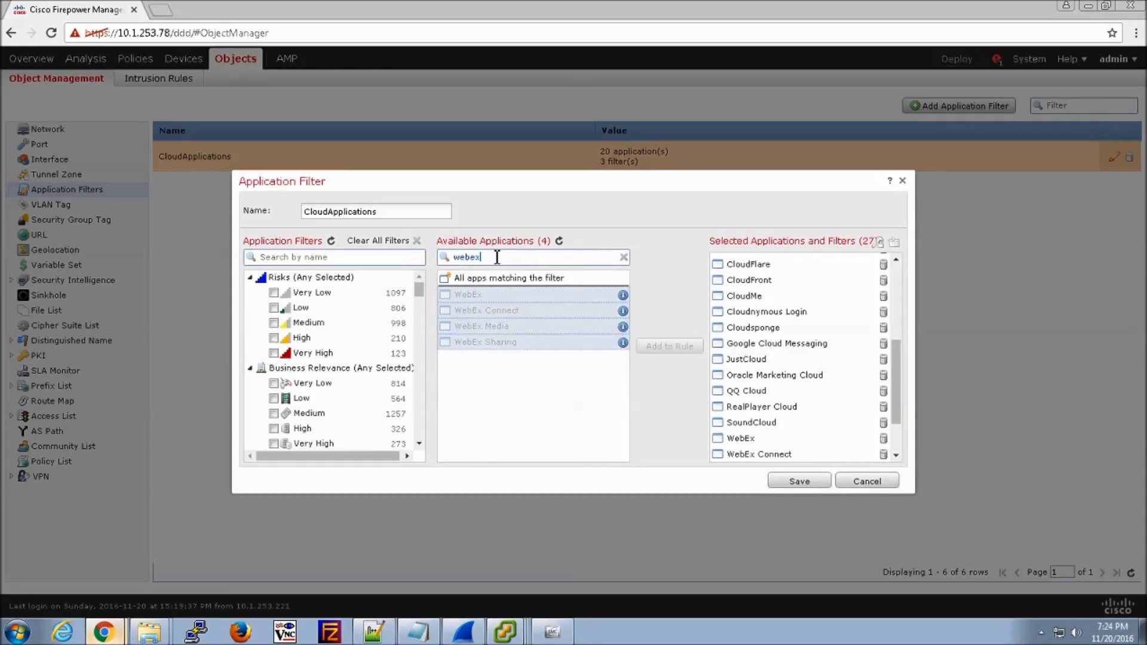
- Search the available applications for "salesf" and add Salesforce.com and Salesforce.com Live Agent to the filter
drag(507, 256, 395, 257)
text(salesf)
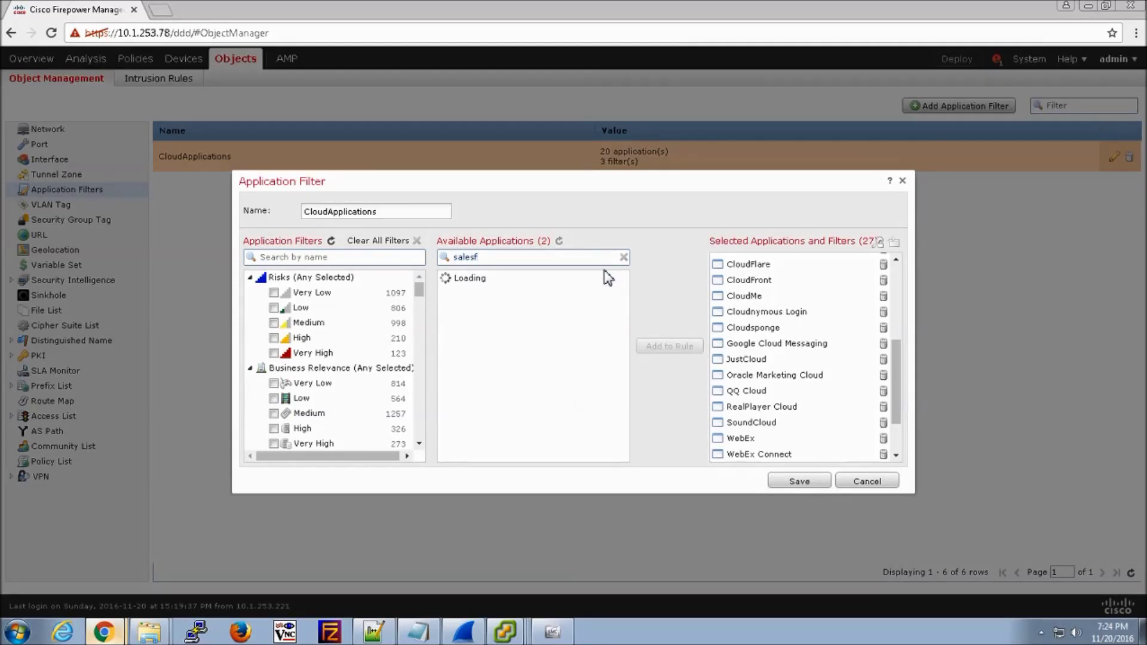
click(563, 294)
ctrl+click(515, 312)
click(670, 347)
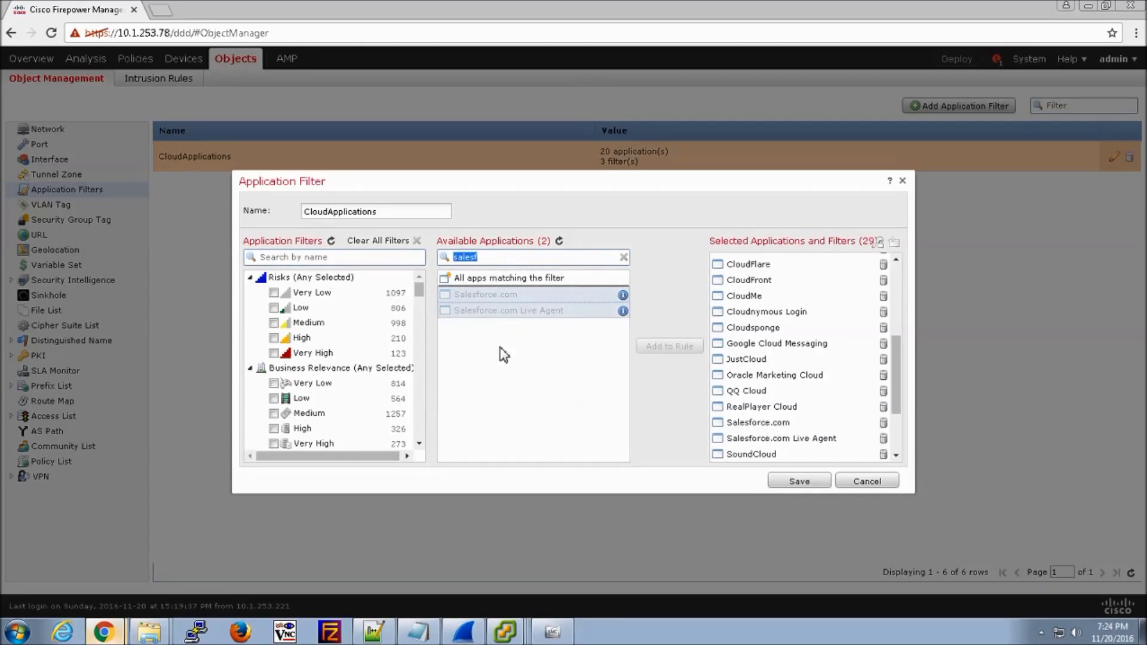
- Search the available applications for "Github" and add GitHub to the filter
text(Github)
click(473, 295)
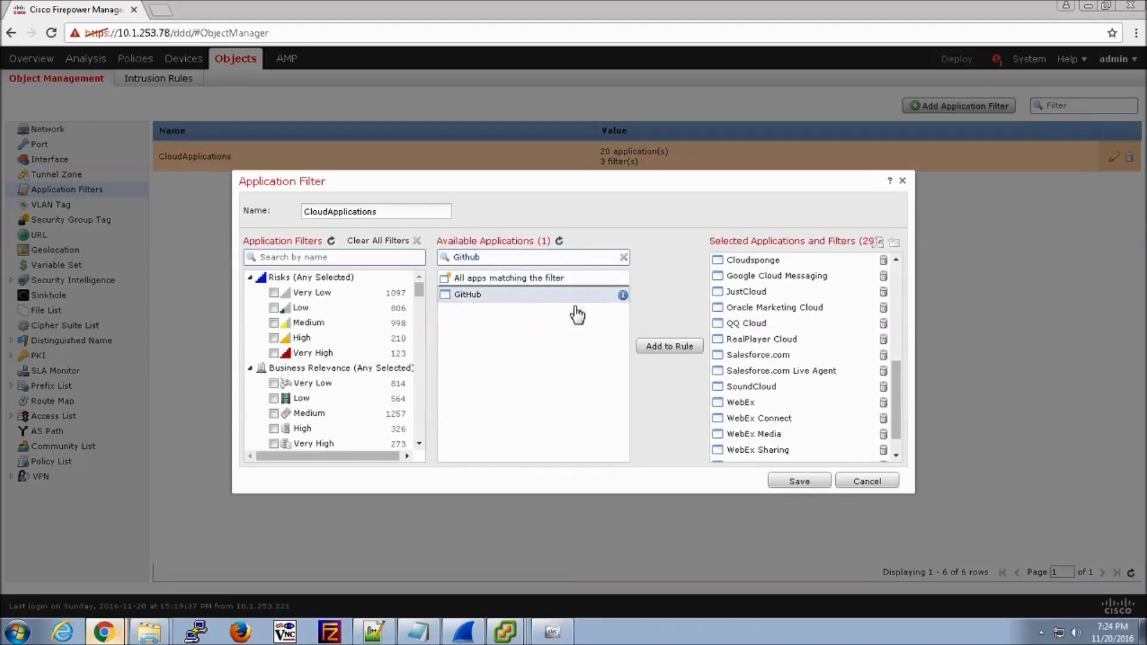
click(660, 347)
- Search the available applications for "Google Drive" and add Google Drive to the filter
double_click(496, 258)
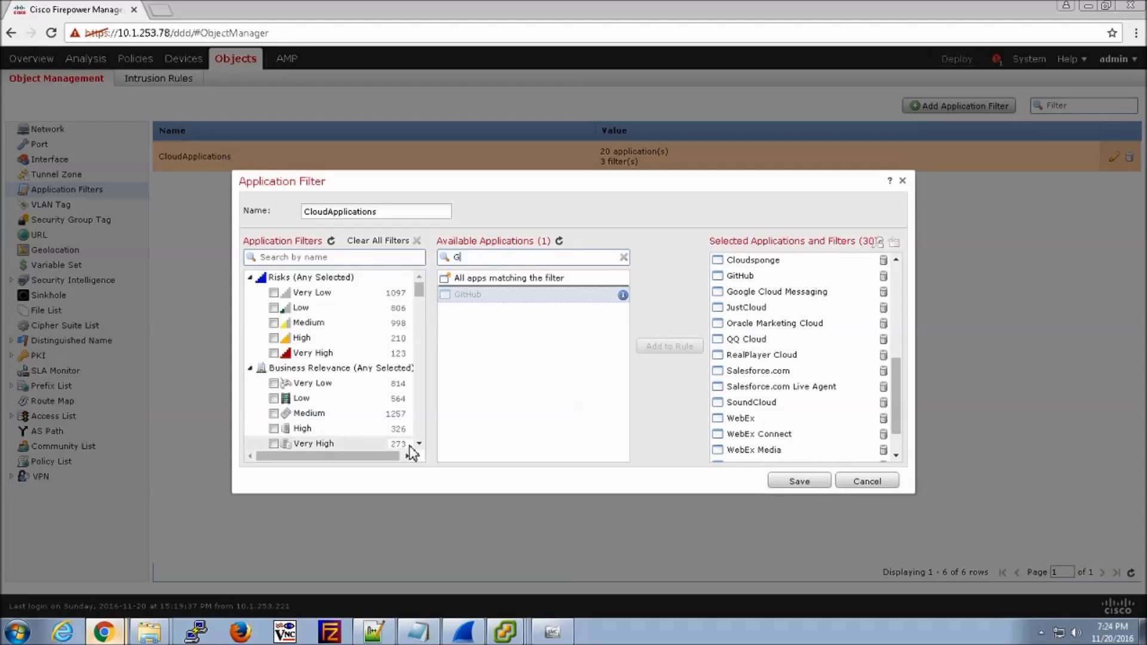
text(Google Dr)
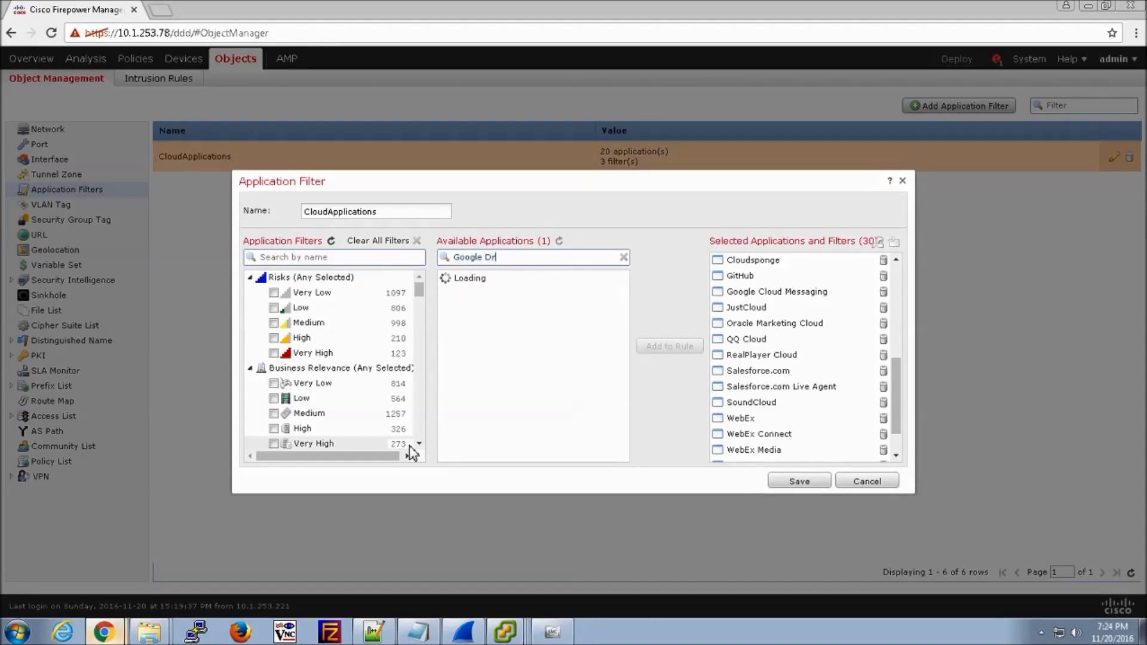
text(ive)
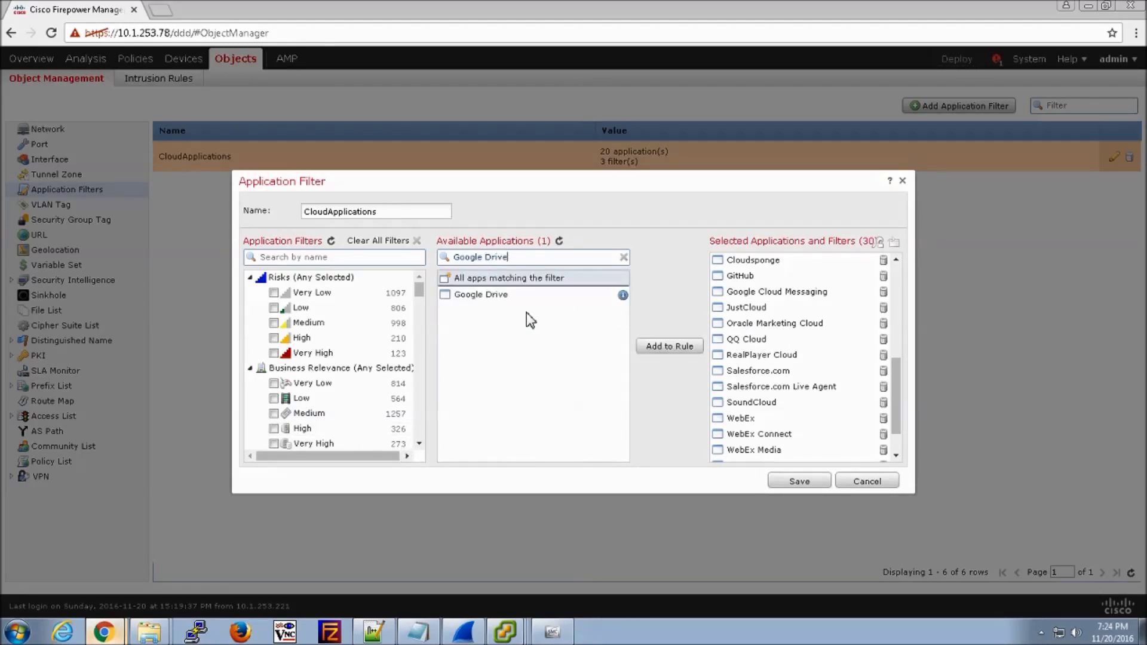
click(505, 295)
click(670, 348)
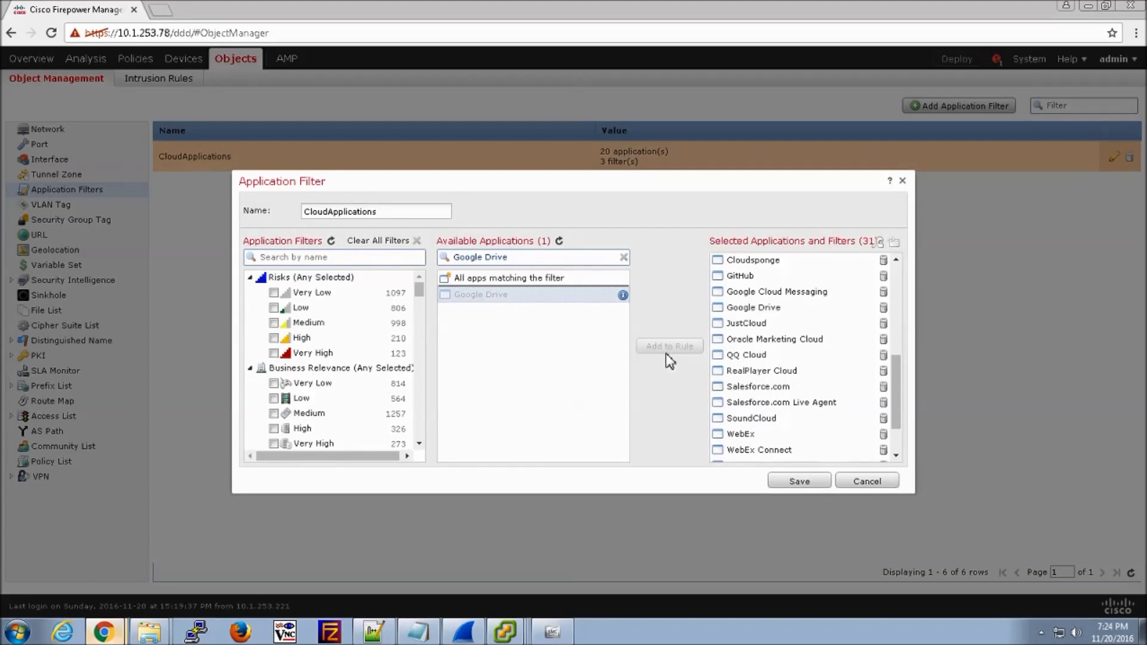
- Search the available applications for "Windows" and add Windows Azure and Windows Live SkyDrive to the filter
triple_click(511, 257)
text(Windows)
click(486, 325)
click(666, 357)
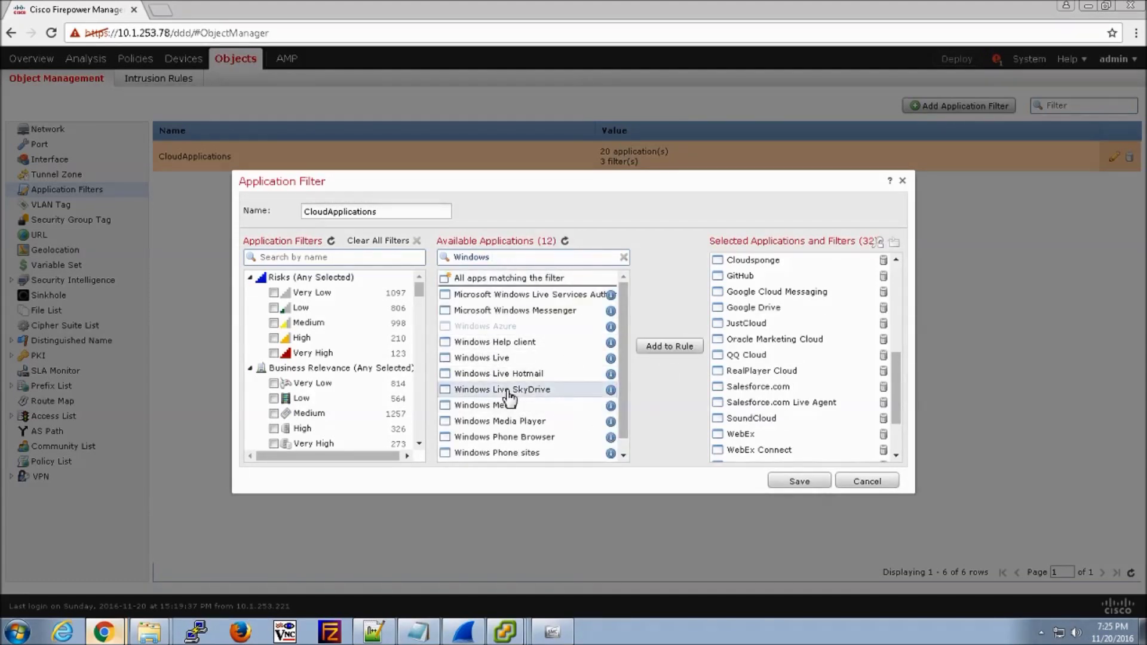
click(687, 348)
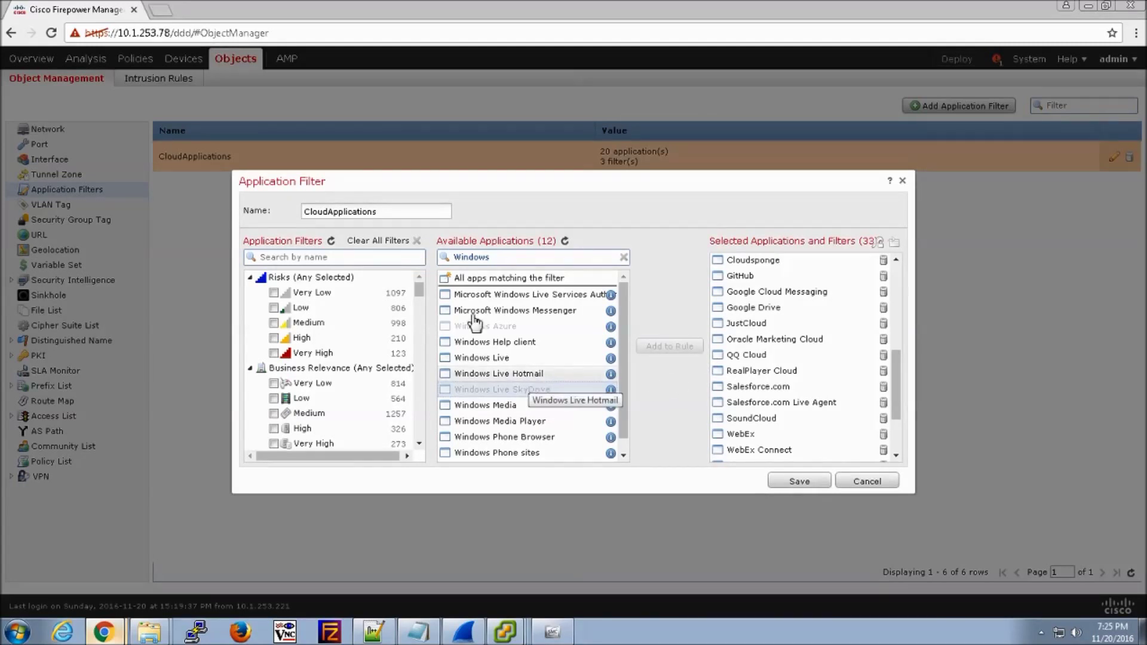
- Search the available applications for "Yammer", add Yammer, and save the CloudApplications filter
drag(519, 255, 434, 258)
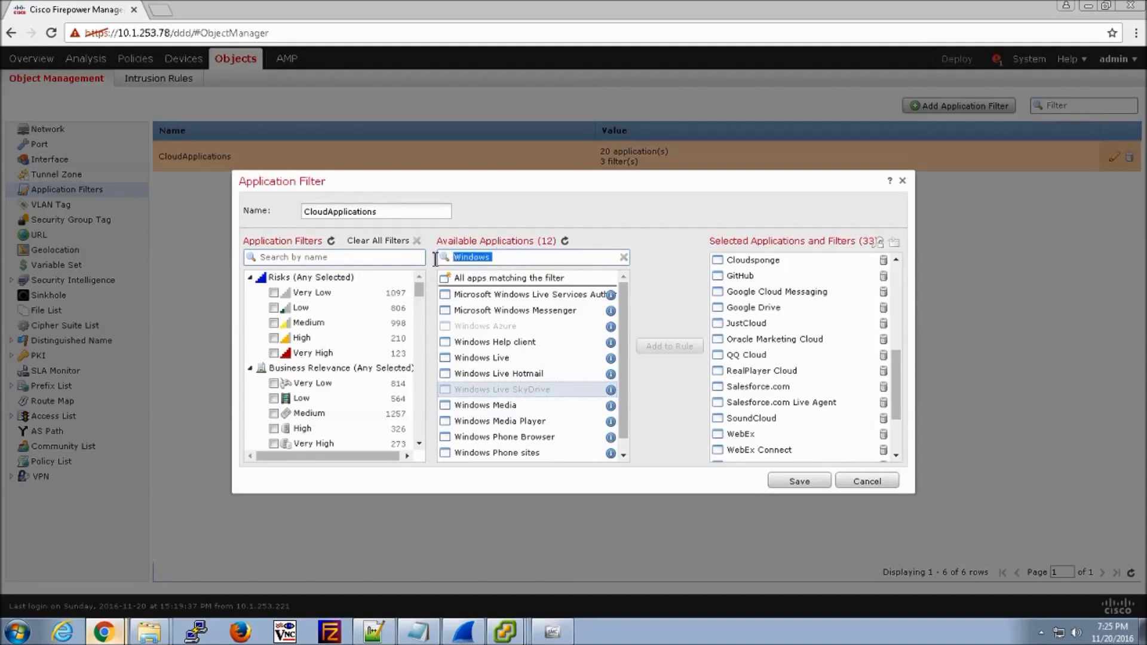
text(Yammer)
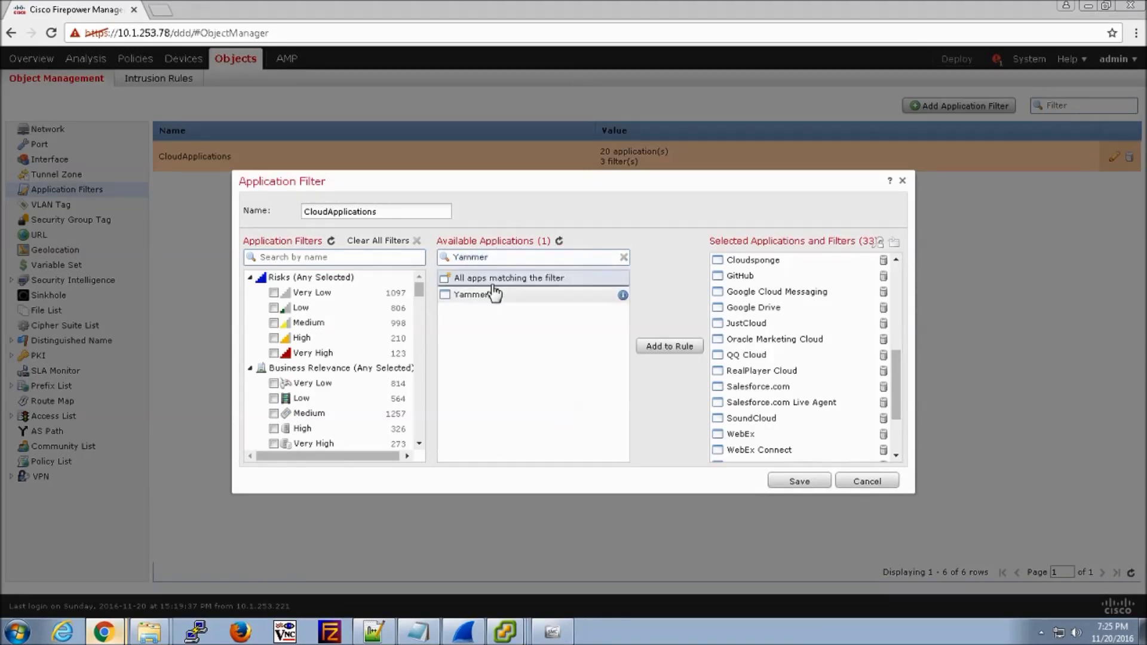
click(539, 295)
click(666, 347)
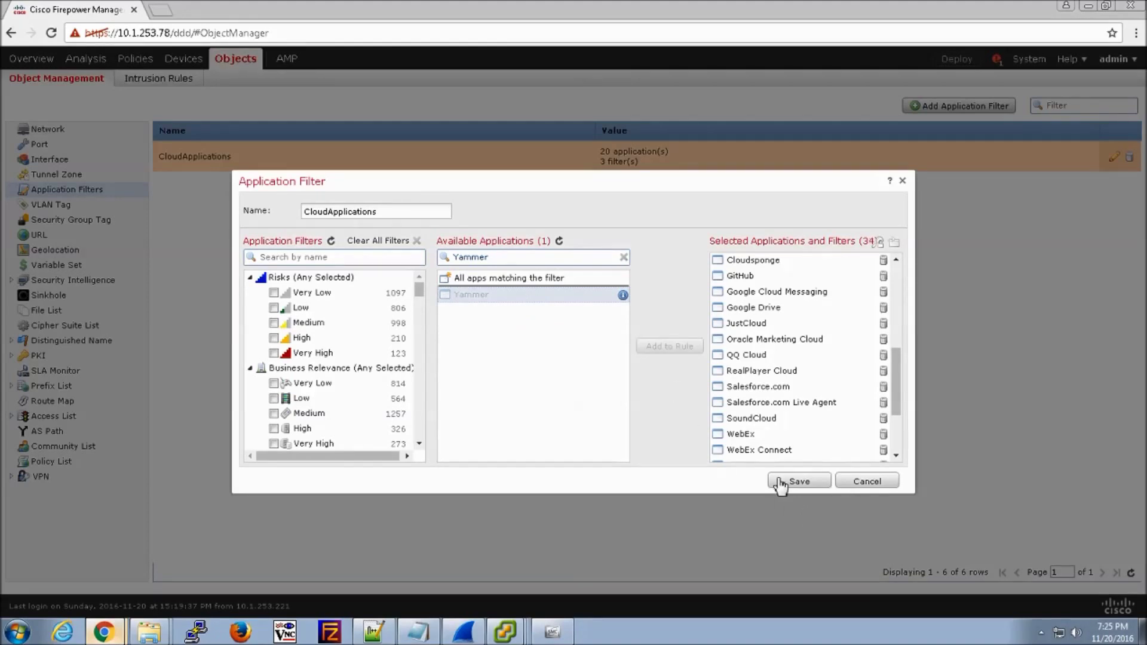
click(795, 481)
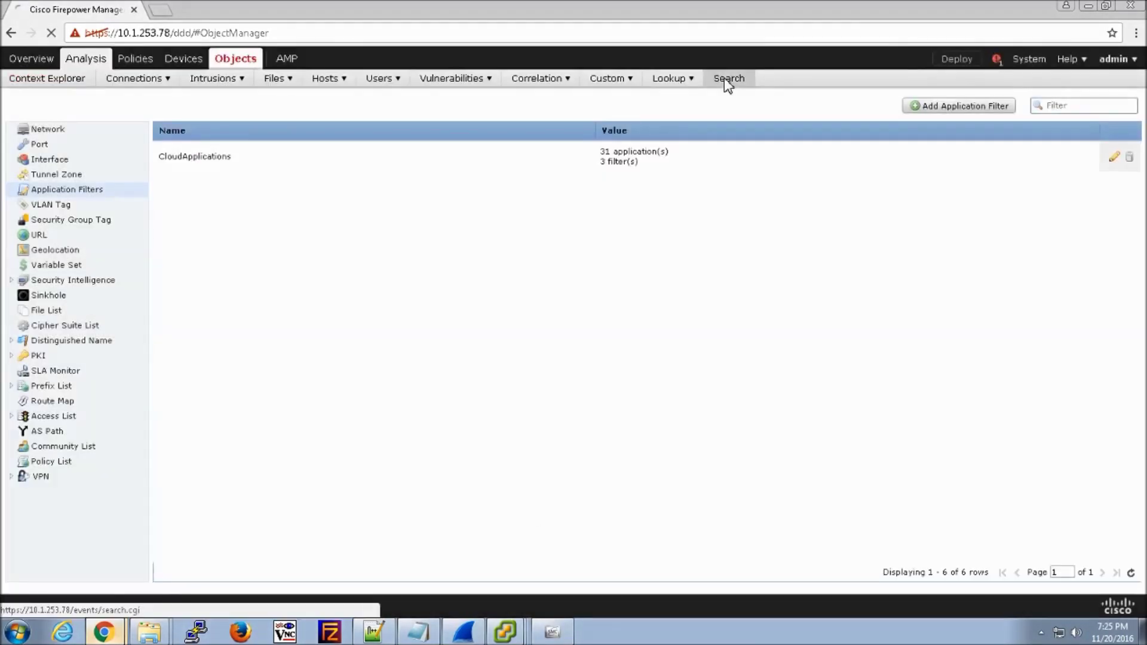
- Start a Connection Events search under Analysis and set its Web Application criterion to ${CloudApplications}
click(727, 84)
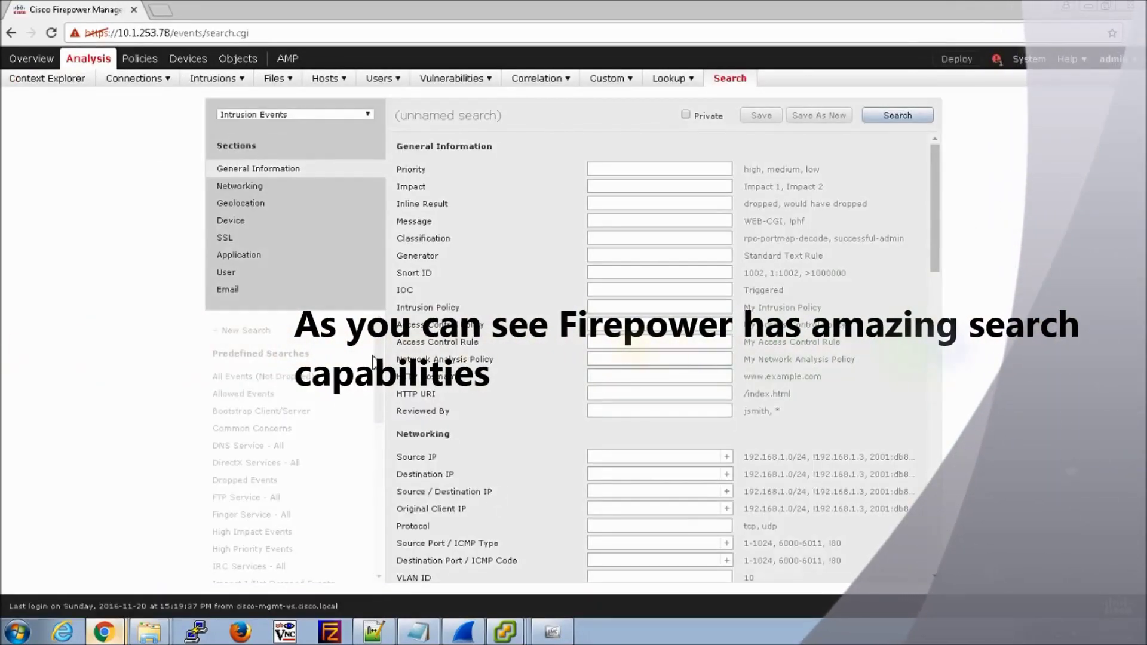
click(256, 115)
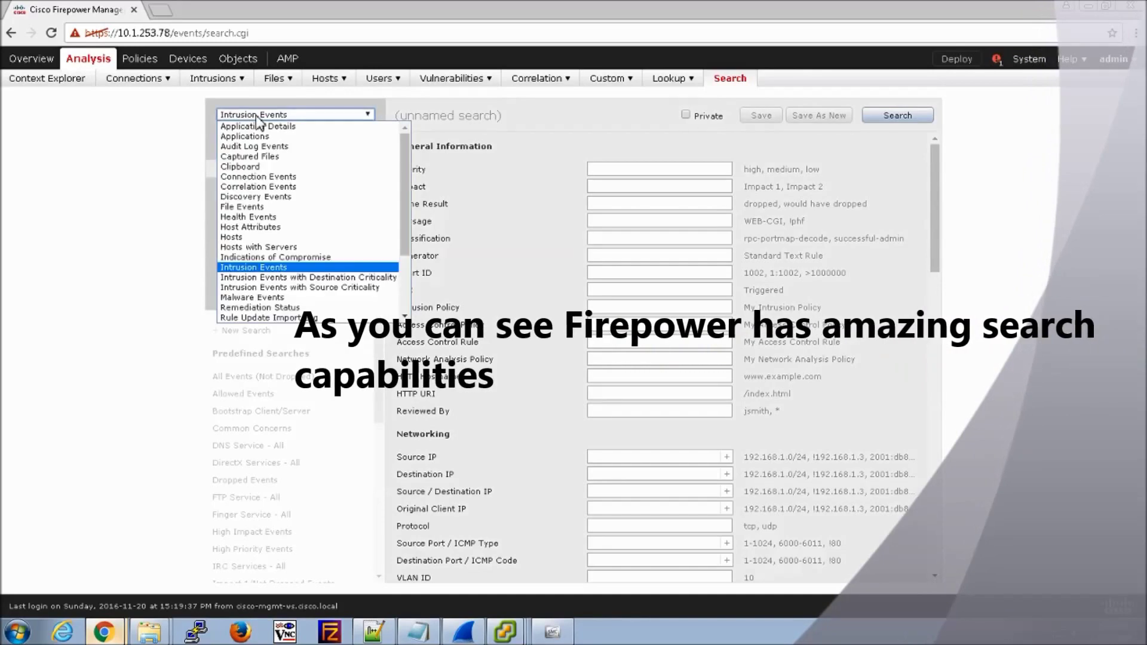
click(255, 176)
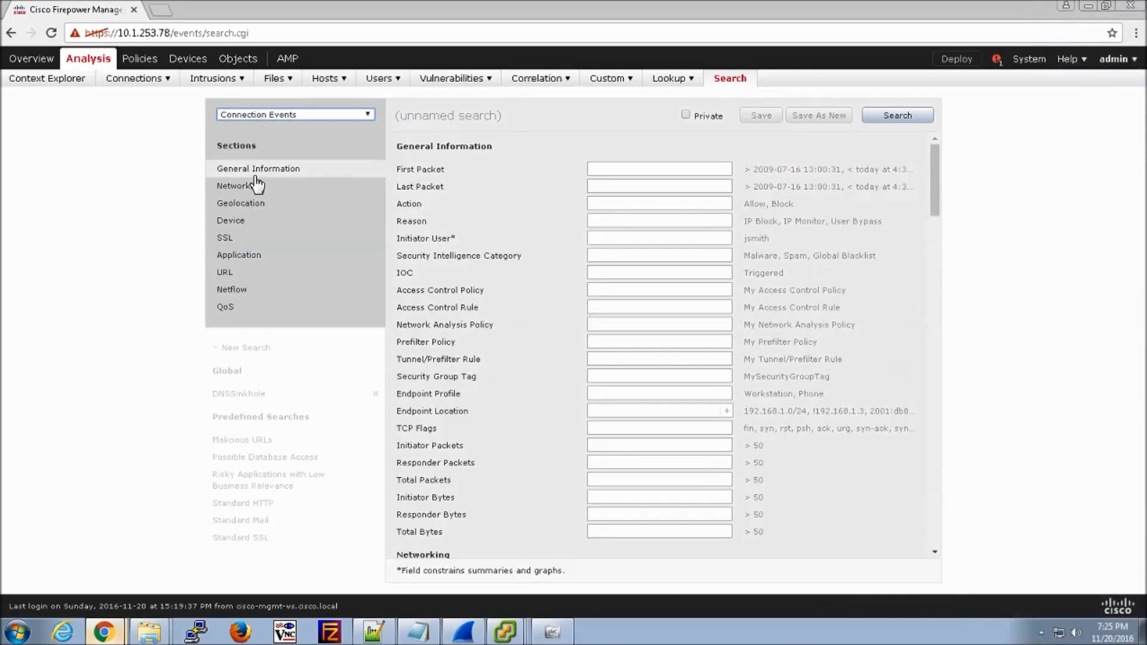
click(227, 260)
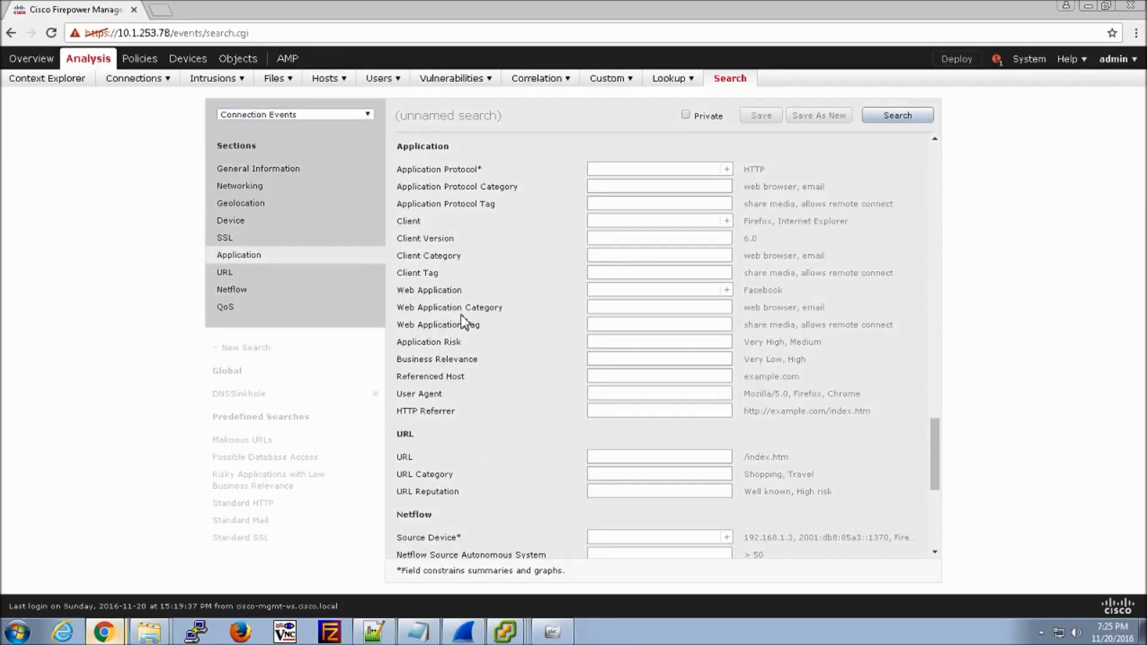
click(727, 290)
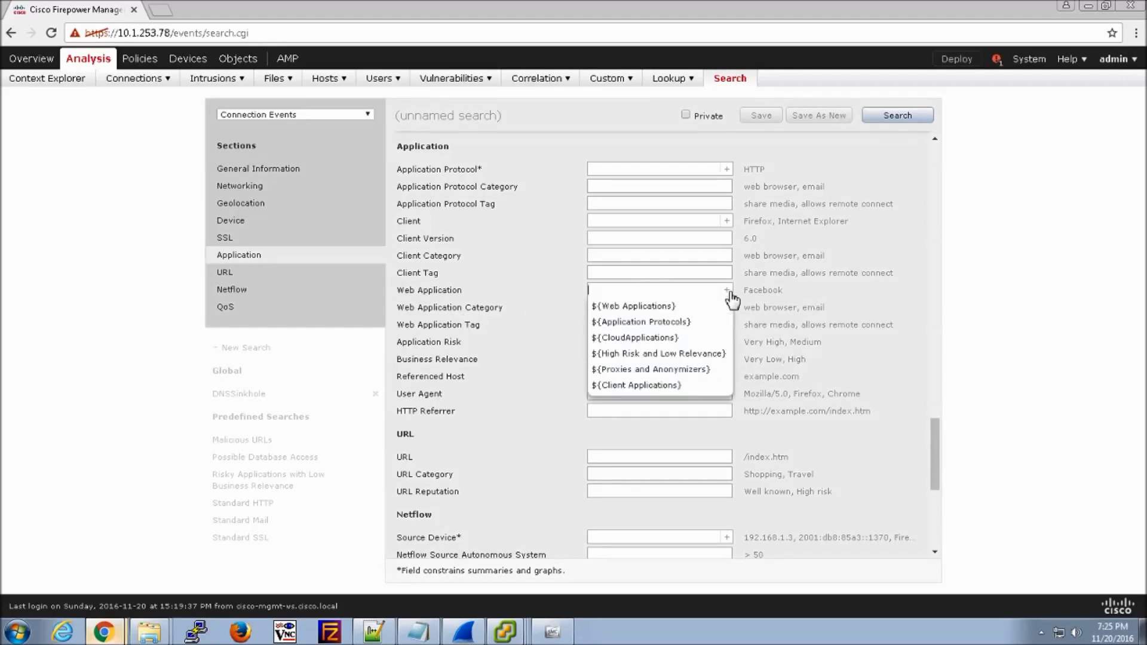
click(624, 338)
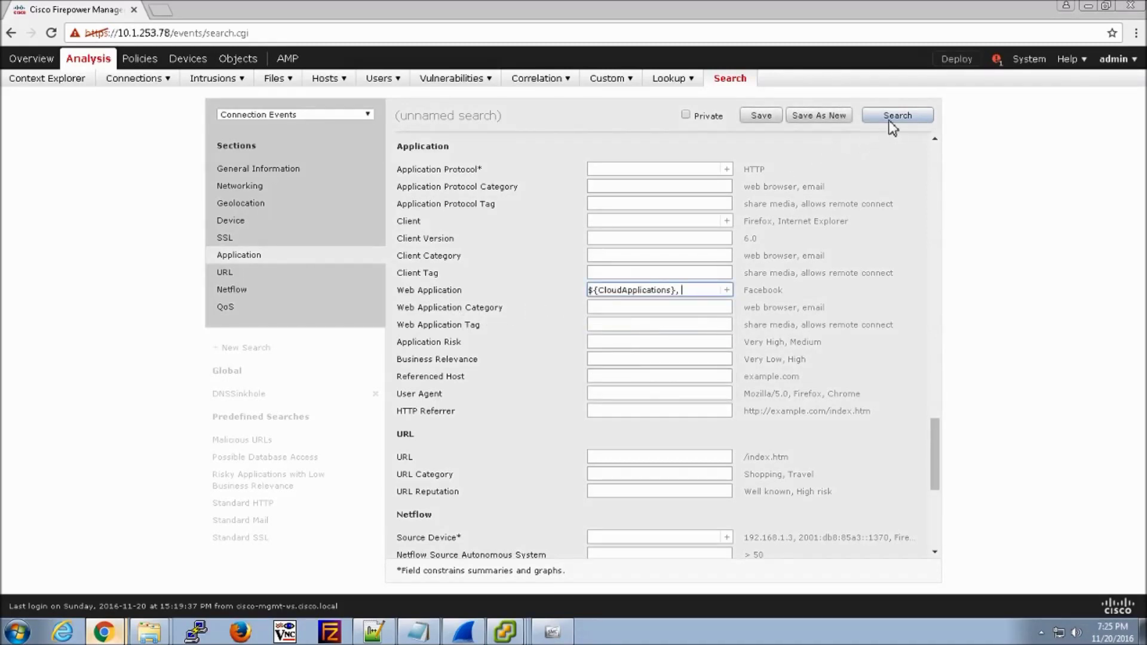
- Save the connection events search as a new search named CloudApplications
click(823, 119)
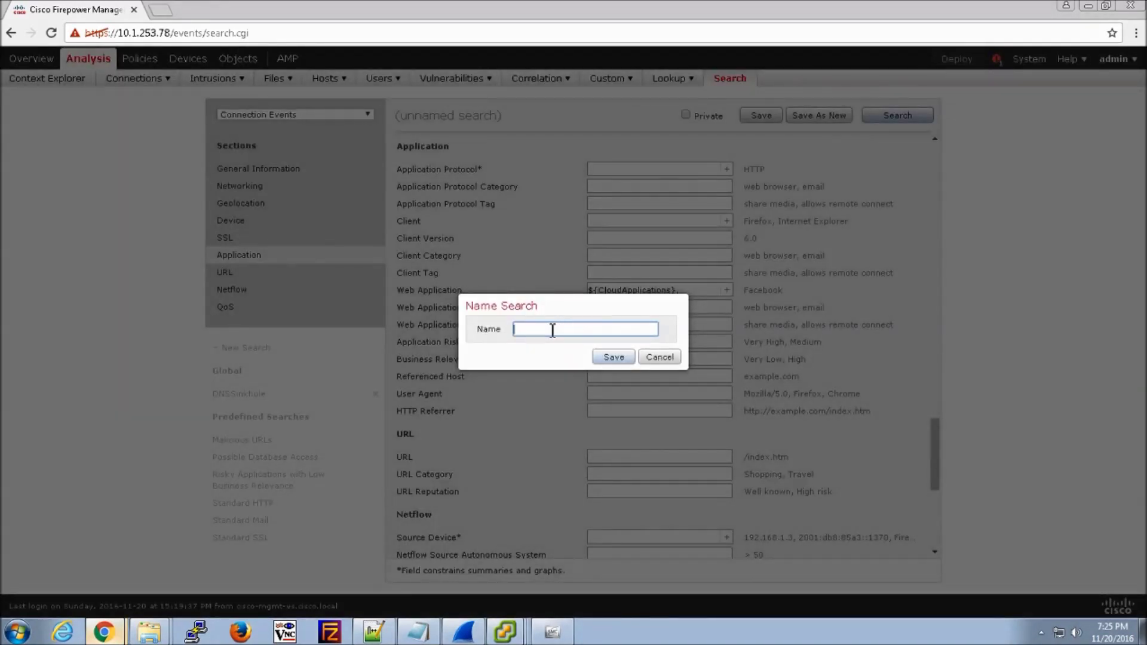
text(CloudApplications)
click(614, 357)
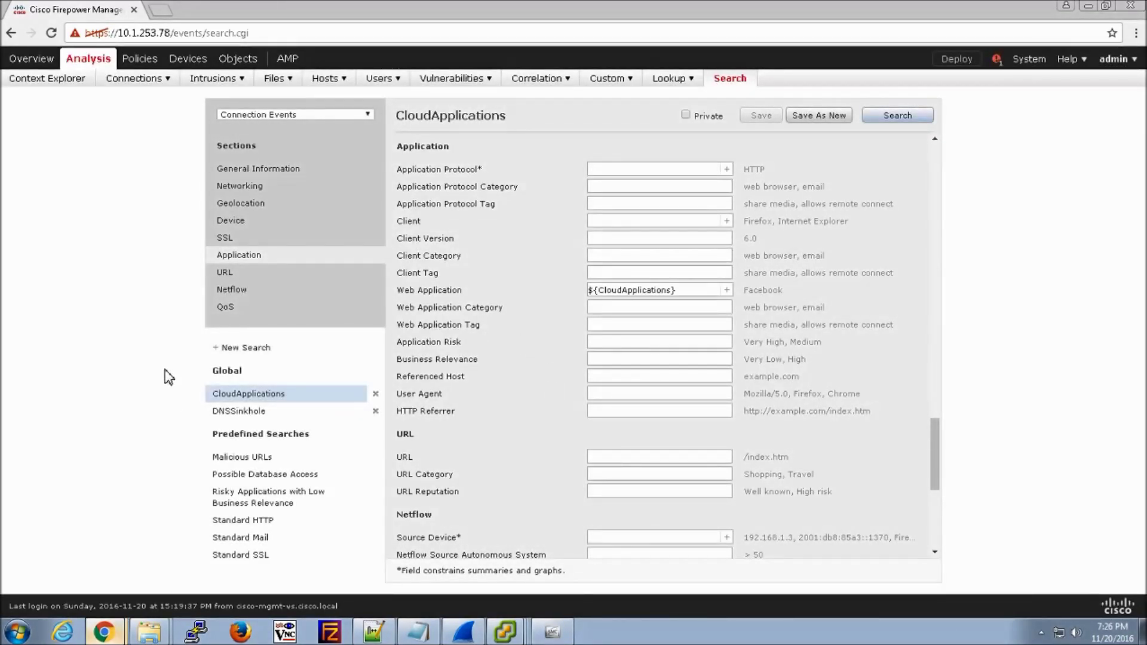
- Create a new report template and title it "Cloud Application Report"
mouse_move(31, 64)
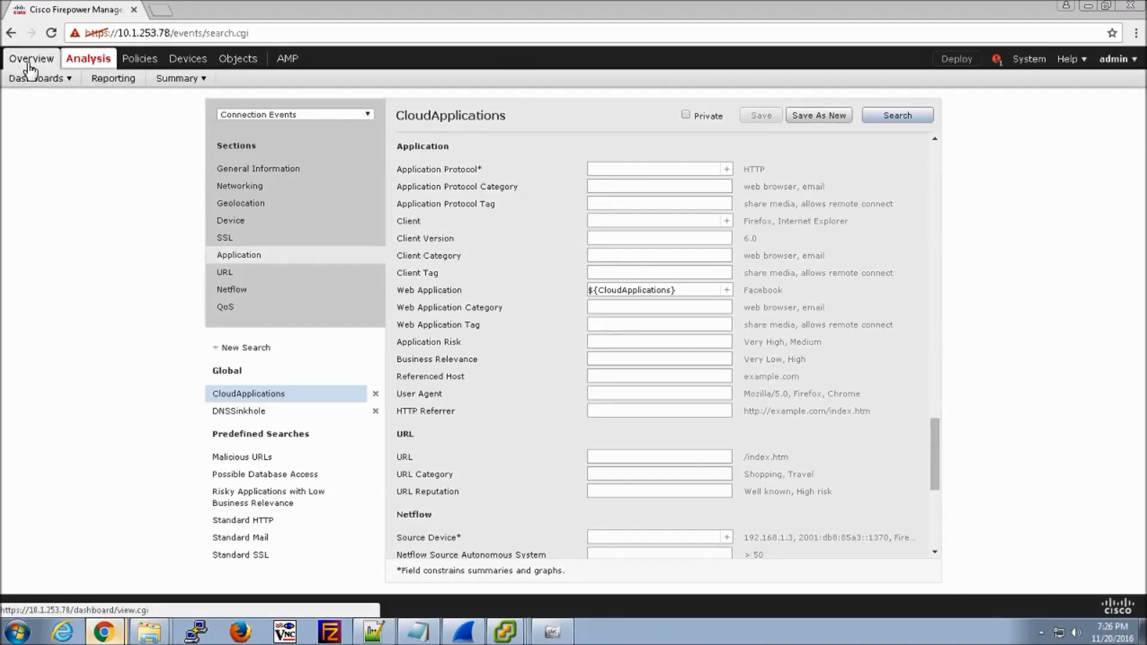
mouse_move(55, 88)
click(113, 77)
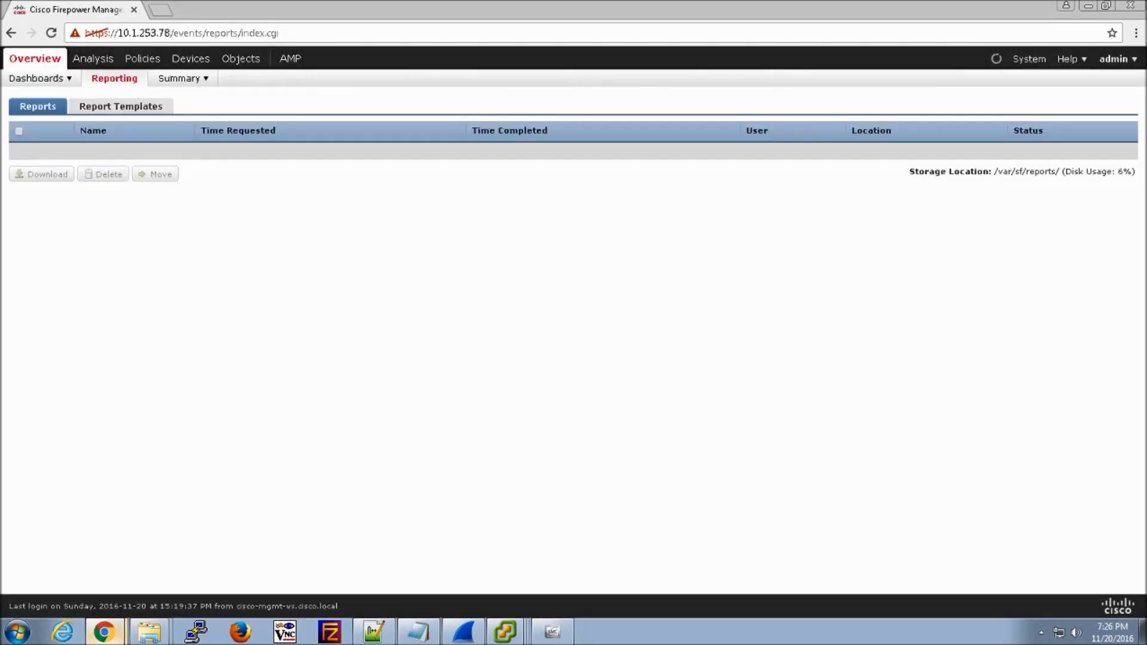
click(124, 111)
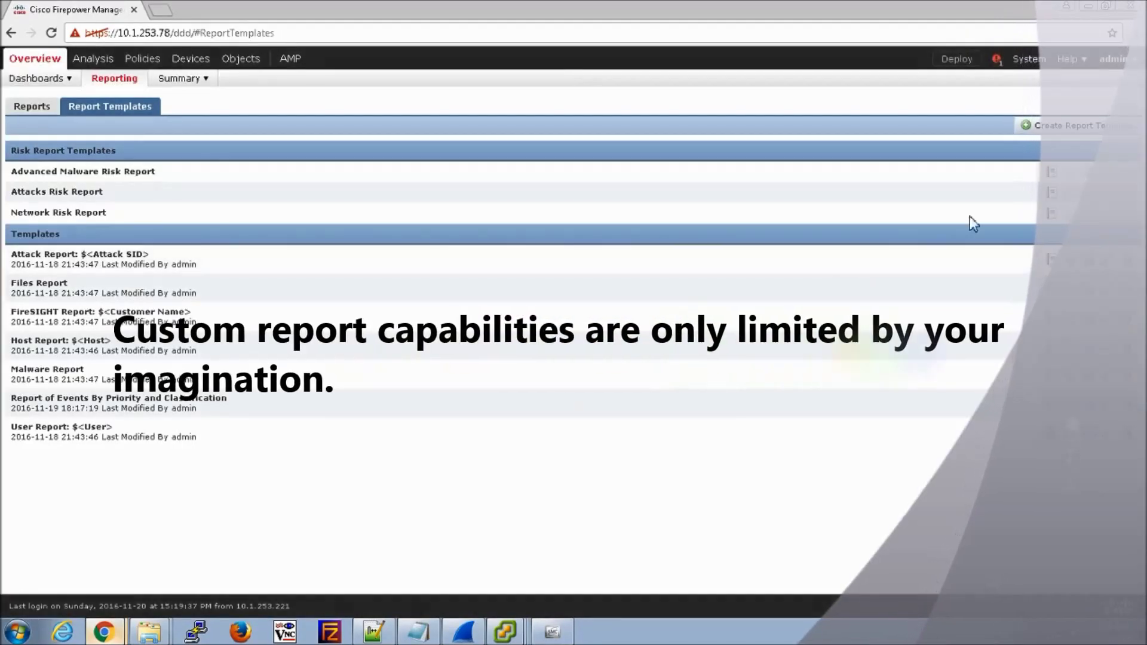
click(1069, 126)
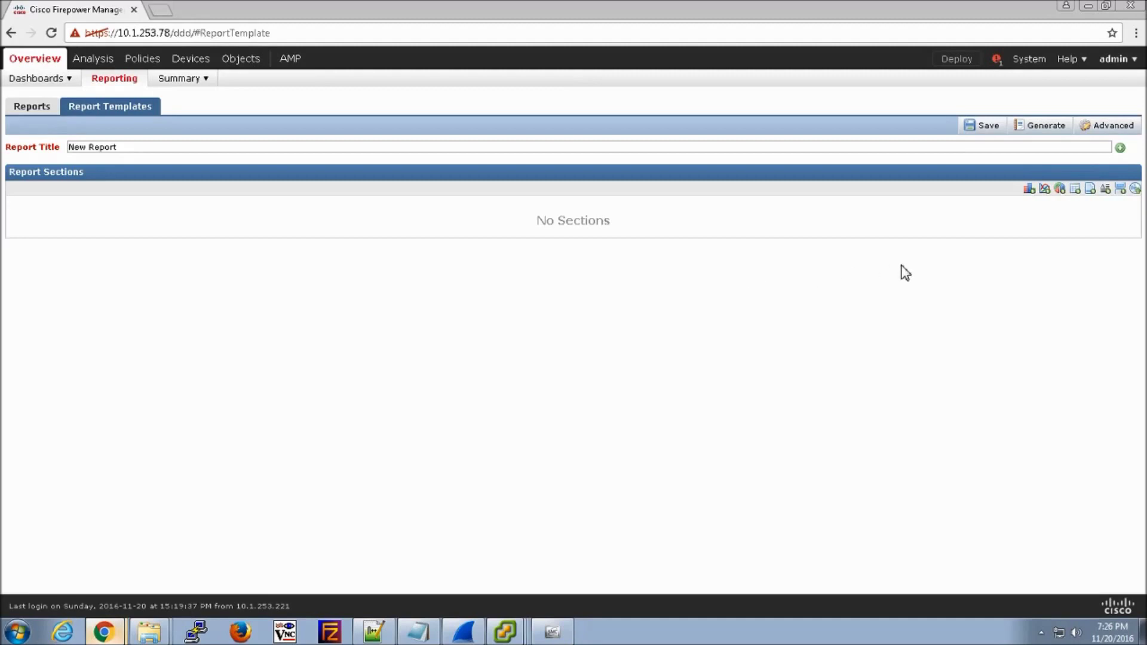
drag(173, 147, 36, 141)
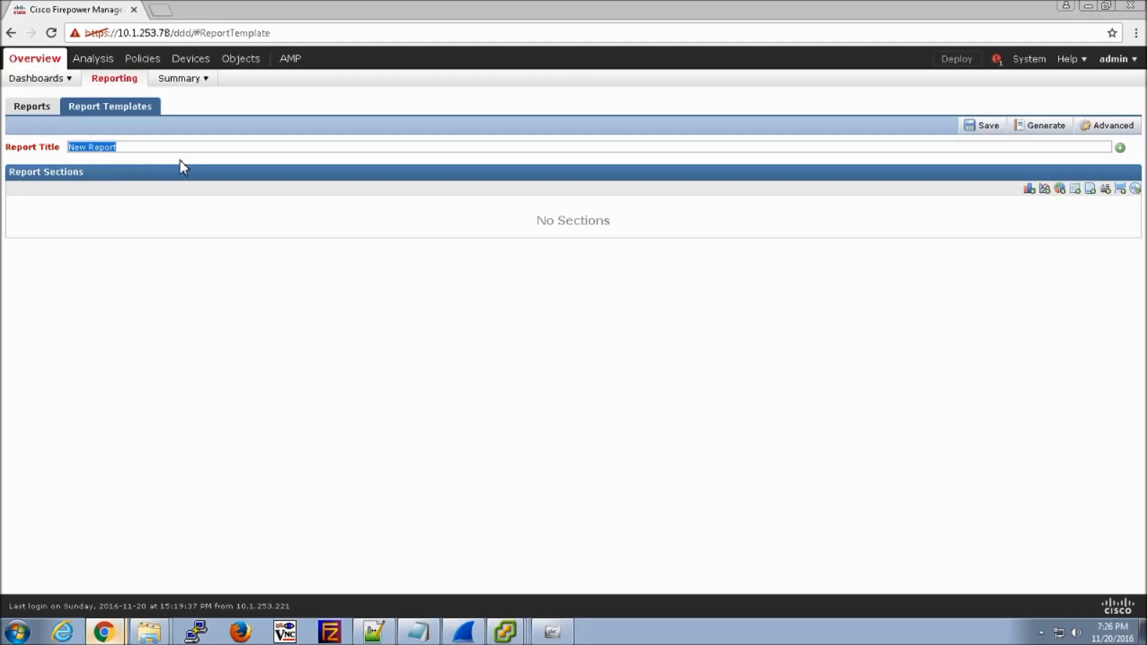
text(Cloud Application)
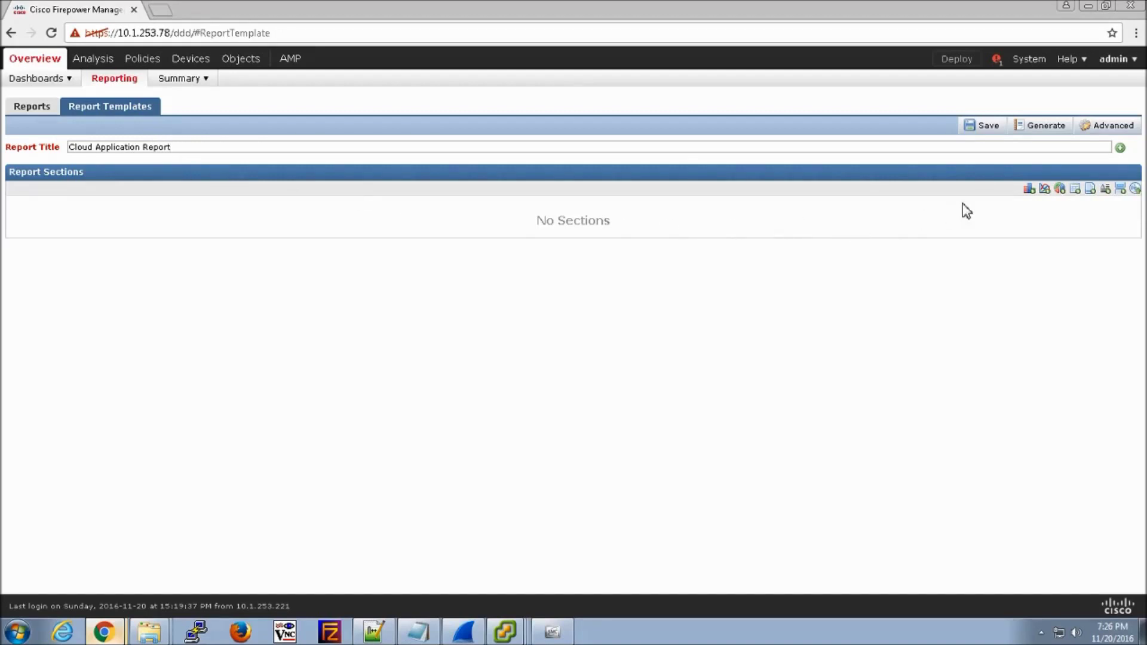
- Add a pie chart section to the report and title it "Cloud Applications Total Connections"
click(1060, 190)
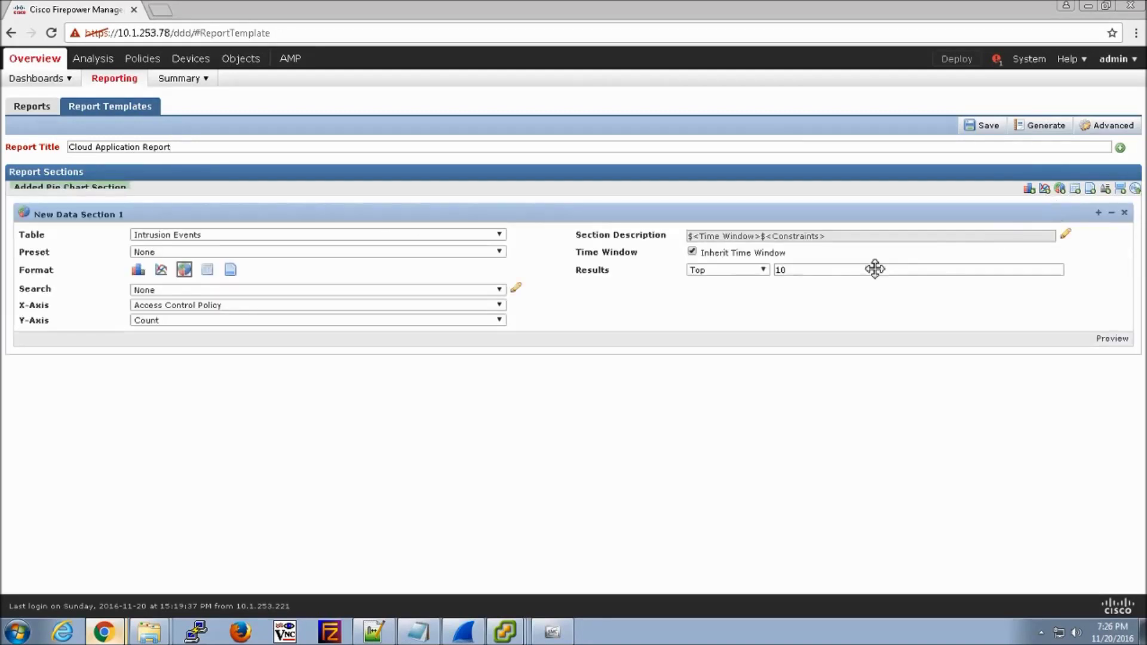
click(90, 216)
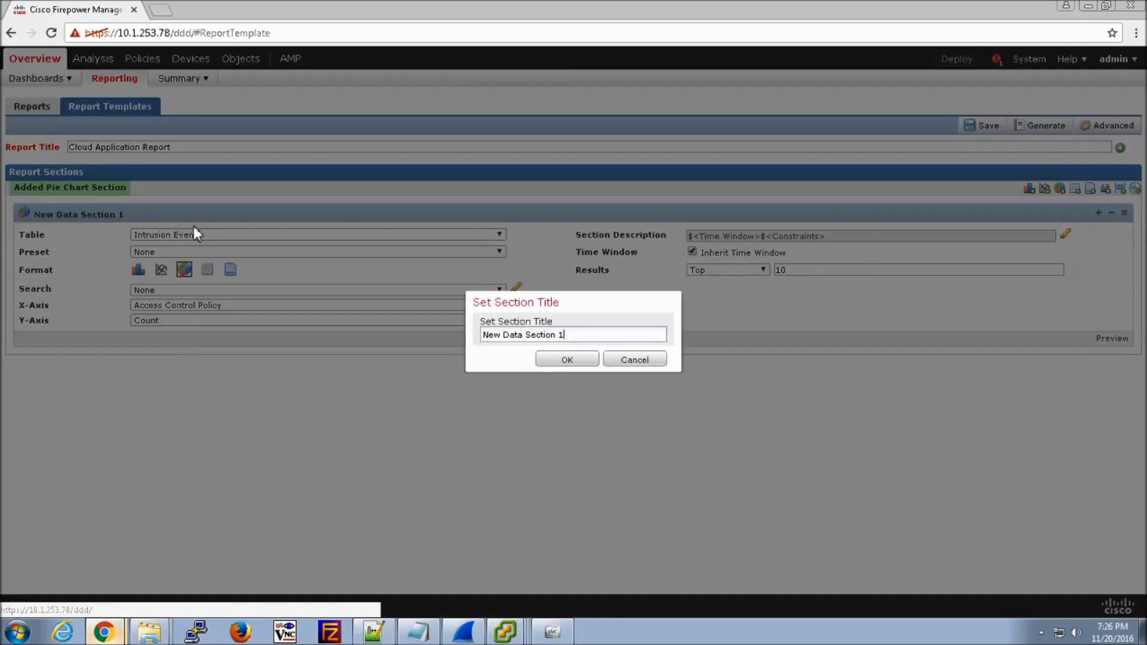
drag(599, 335, 558, 335)
drag(466, 336, 469, 336)
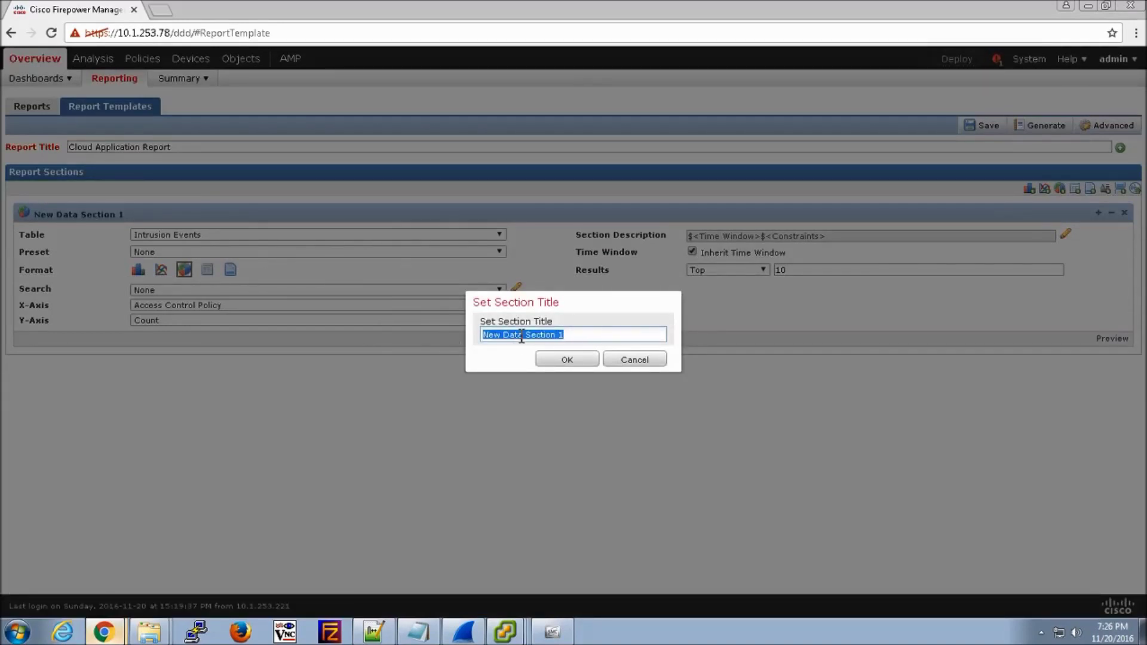
text(Cloud Application)
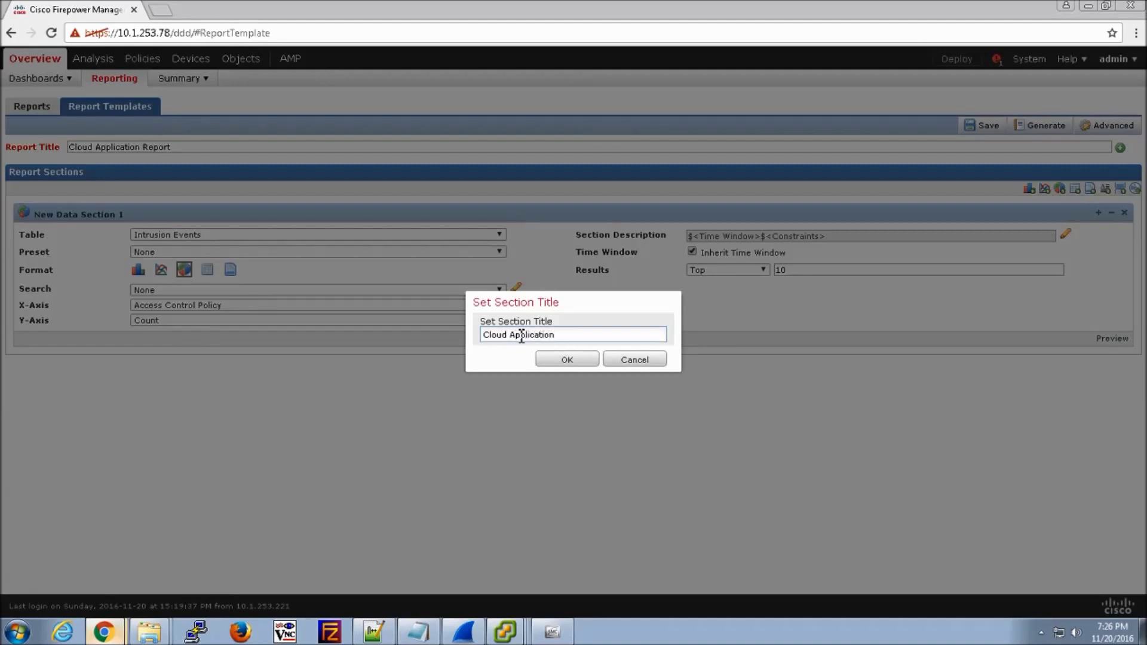
text(s Total Connections)
drag(558, 335, 468, 337)
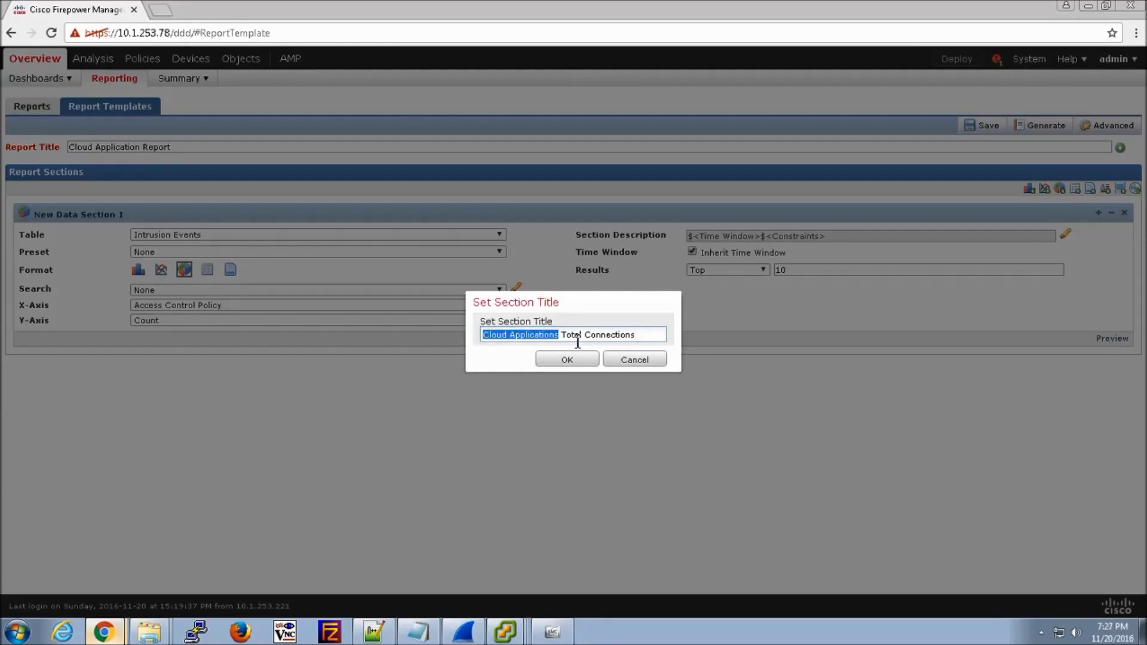
click(558, 363)
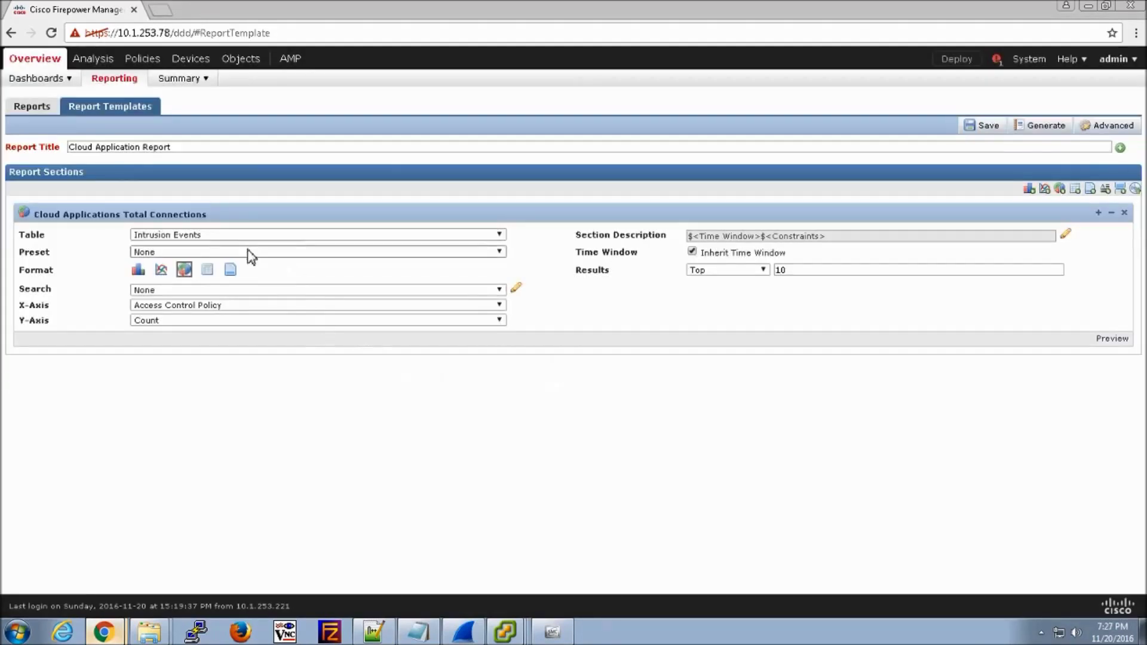
- Set the pie chart section's table to Application Statistics and its filter to CloudApplications
click(235, 237)
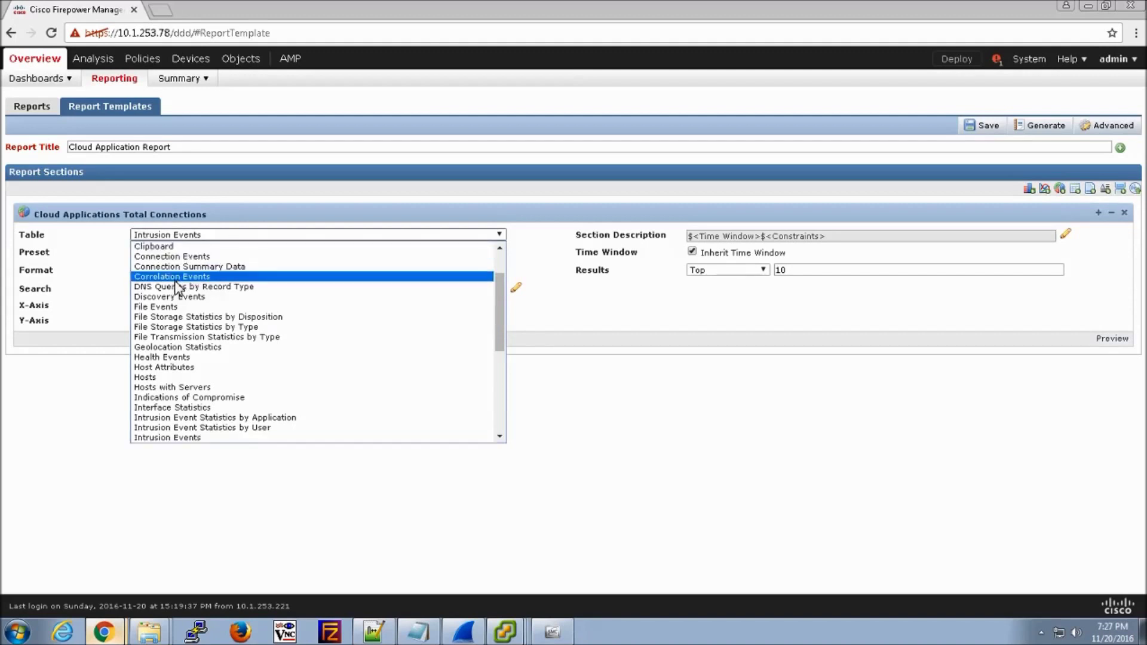
scroll(182, 258, up, 2)
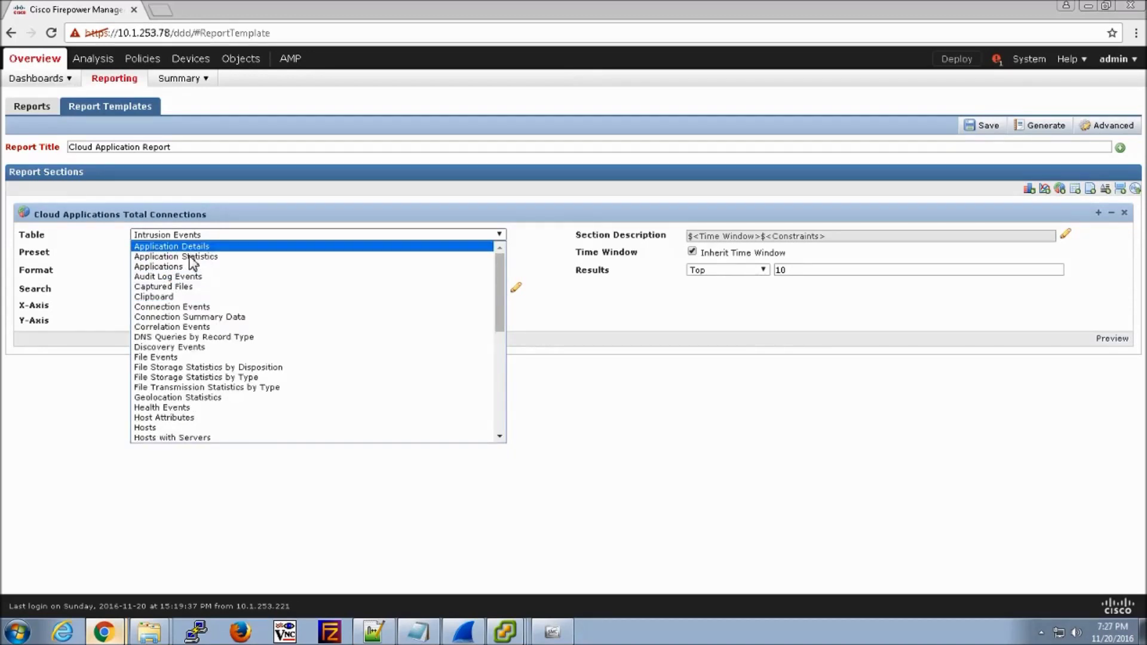
click(188, 256)
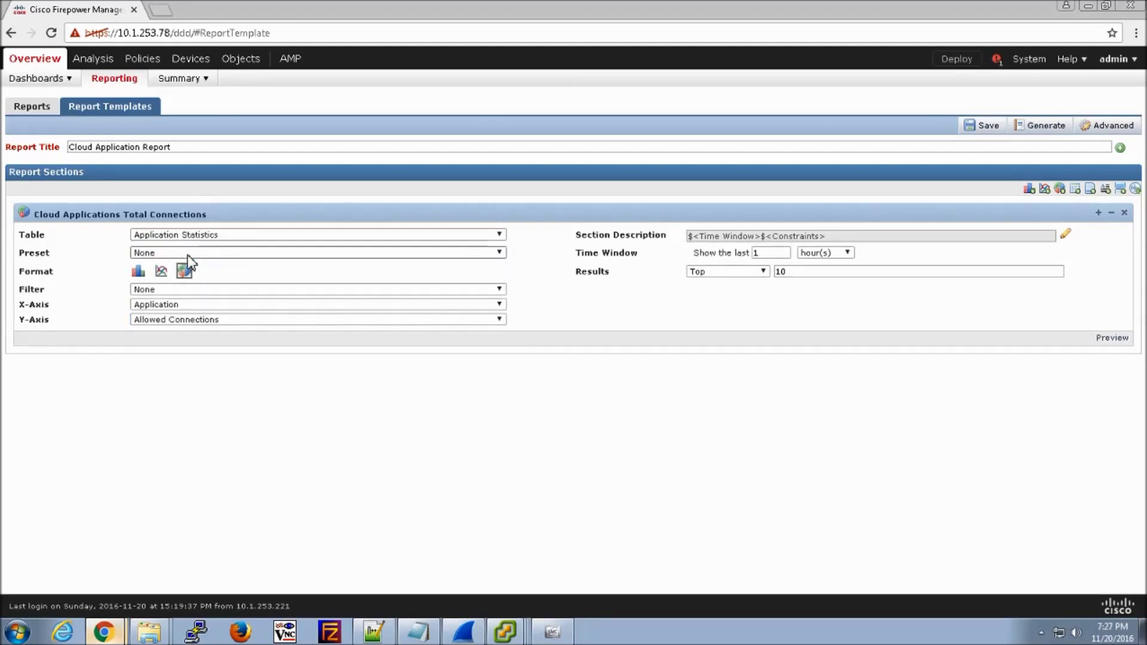
click(212, 291)
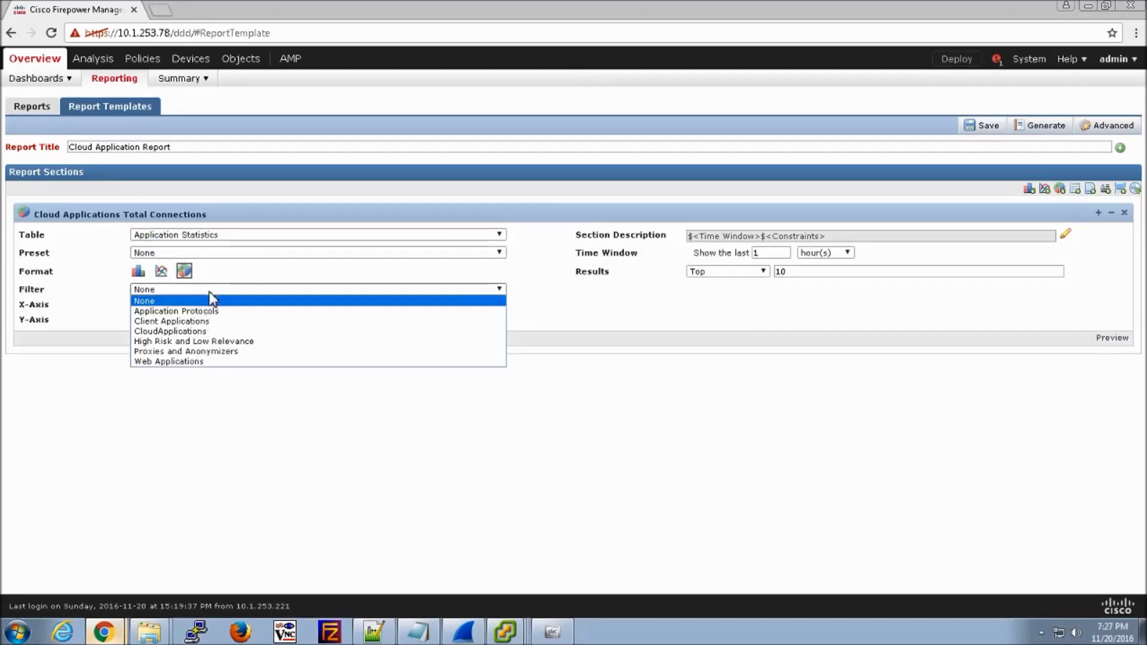
click(167, 332)
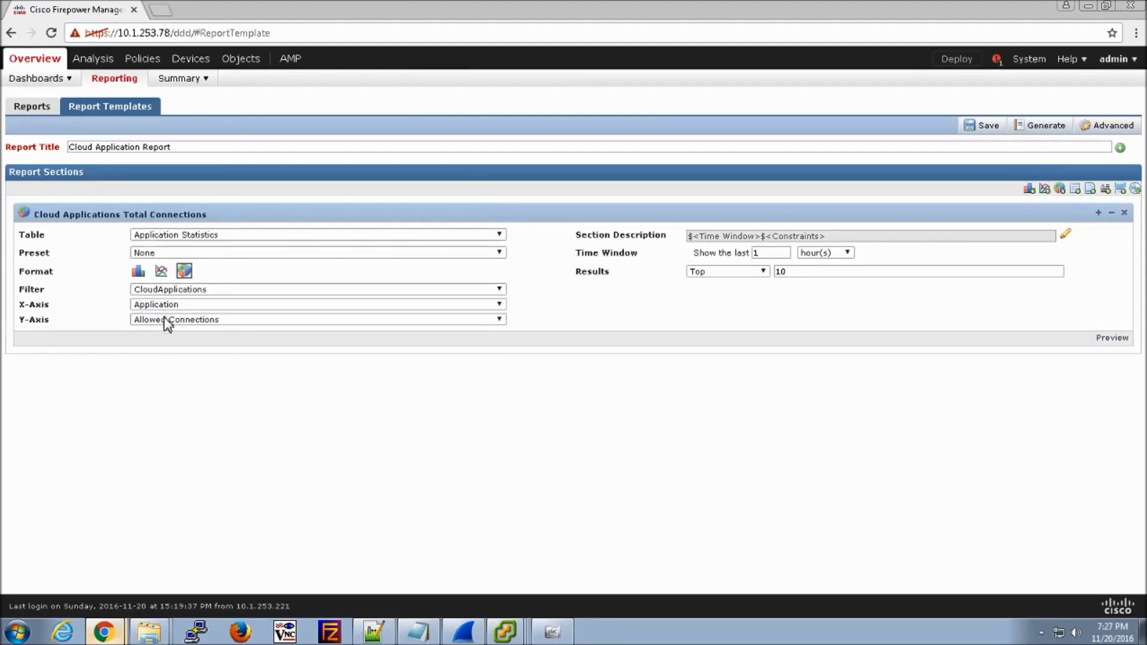
- Set the Total Connections section's results to the top 100, and add a second pie chart section titled "Cloud Applications Total Traffic"
click(805, 271)
click(1060, 188)
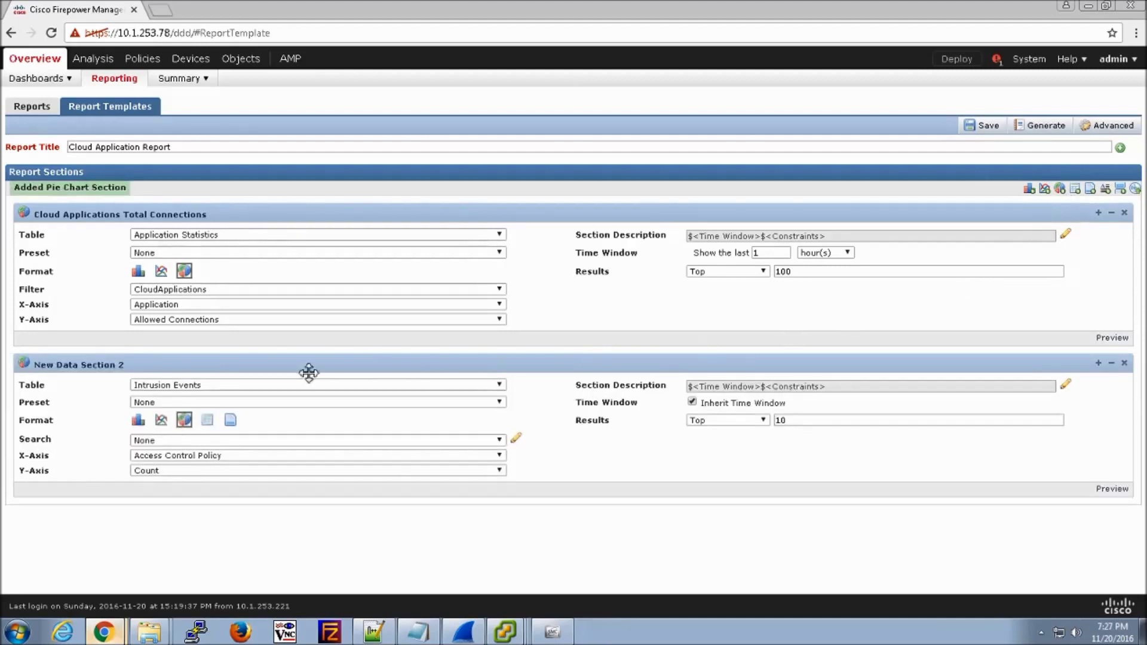
click(129, 364)
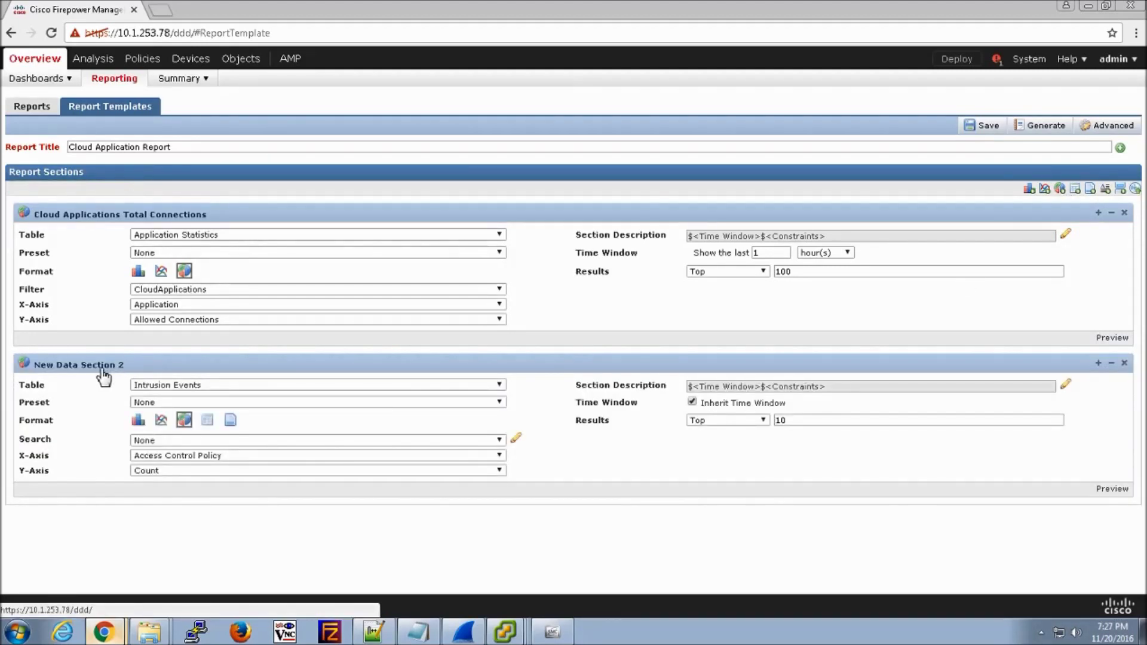
drag(599, 335, 408, 332)
text(Cloud Applications)
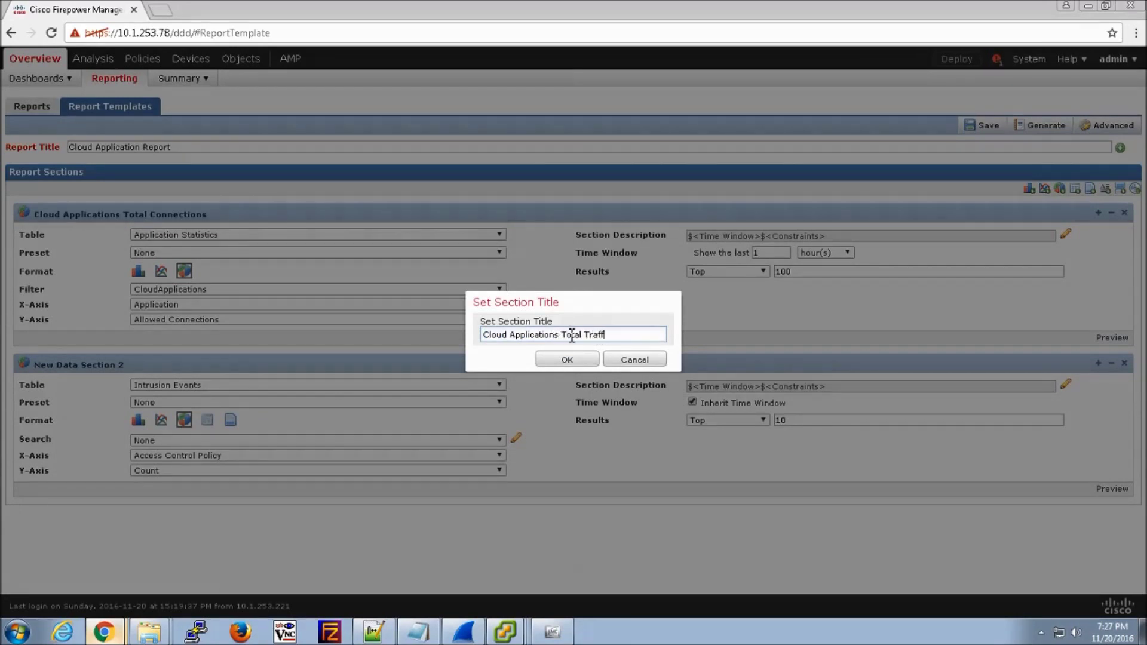
click(570, 362)
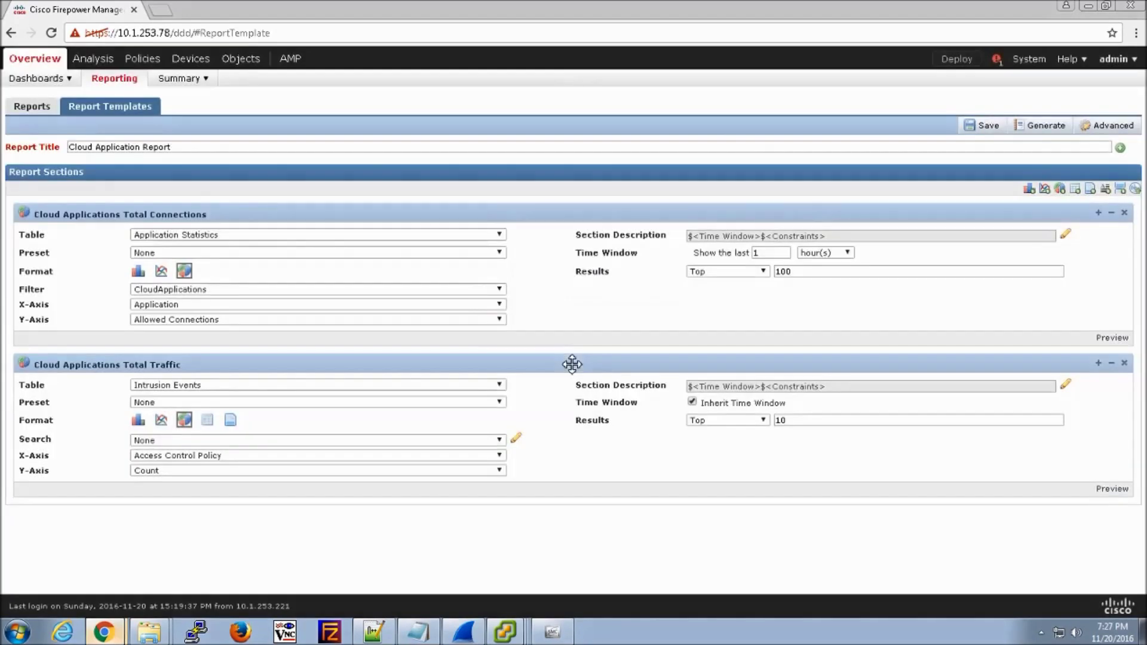
- Configure the Total Traffic section with table Application Statistics, filter CloudApplications, Y-axis Total Traffic (KB/s) and the top 100 results
click(179, 385)
click(185, 396)
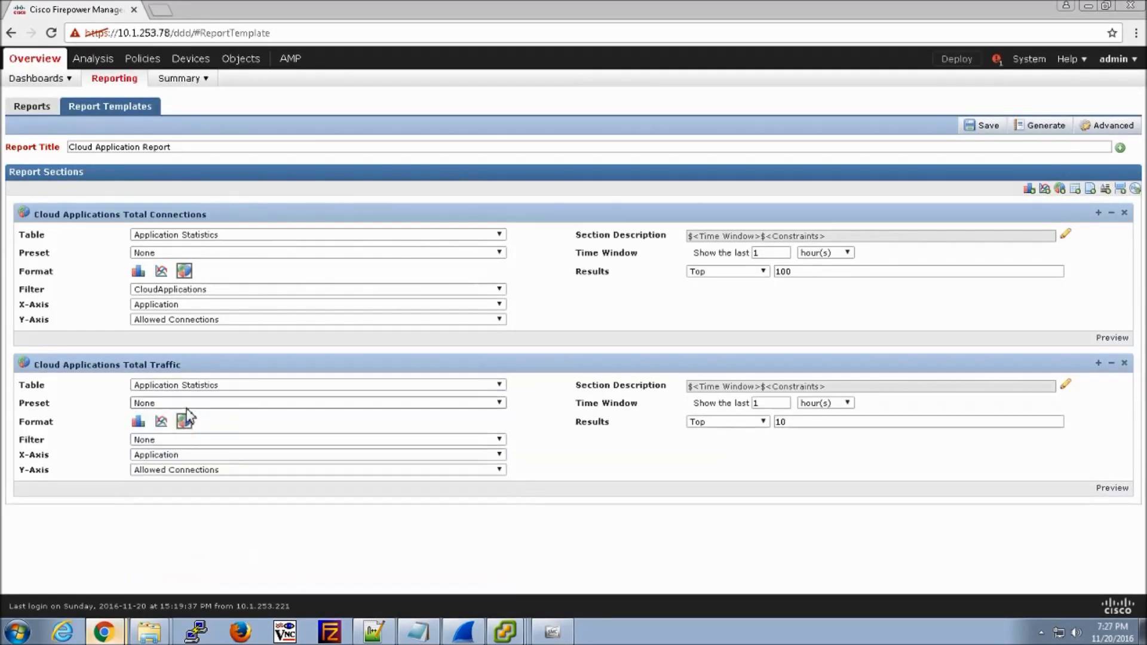
click(175, 442)
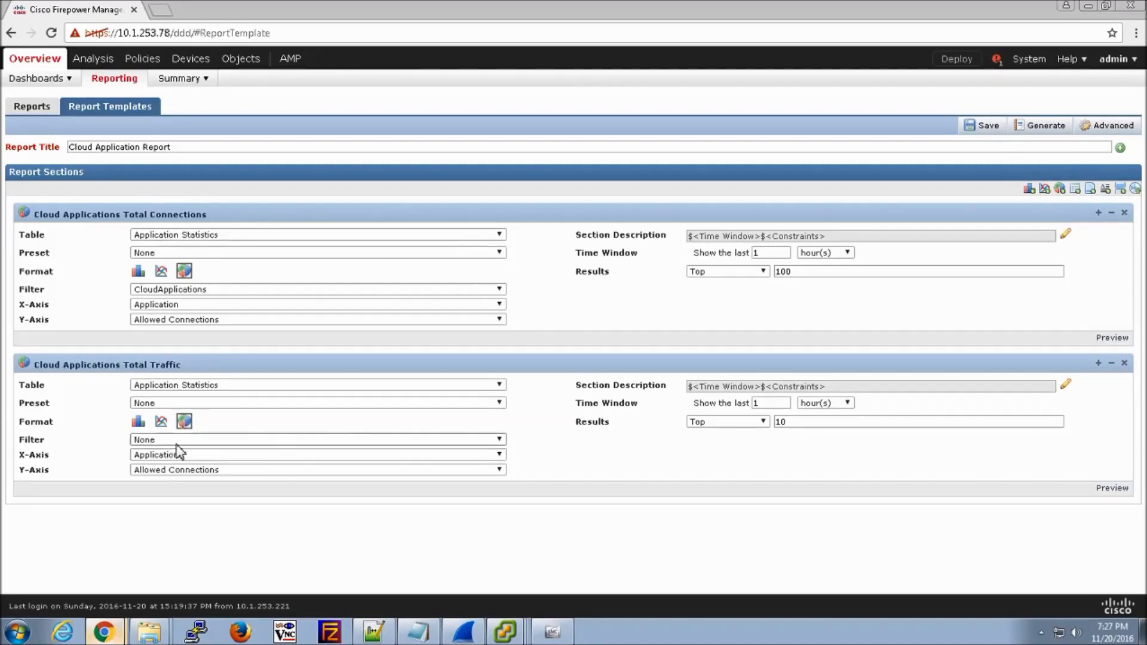
click(176, 444)
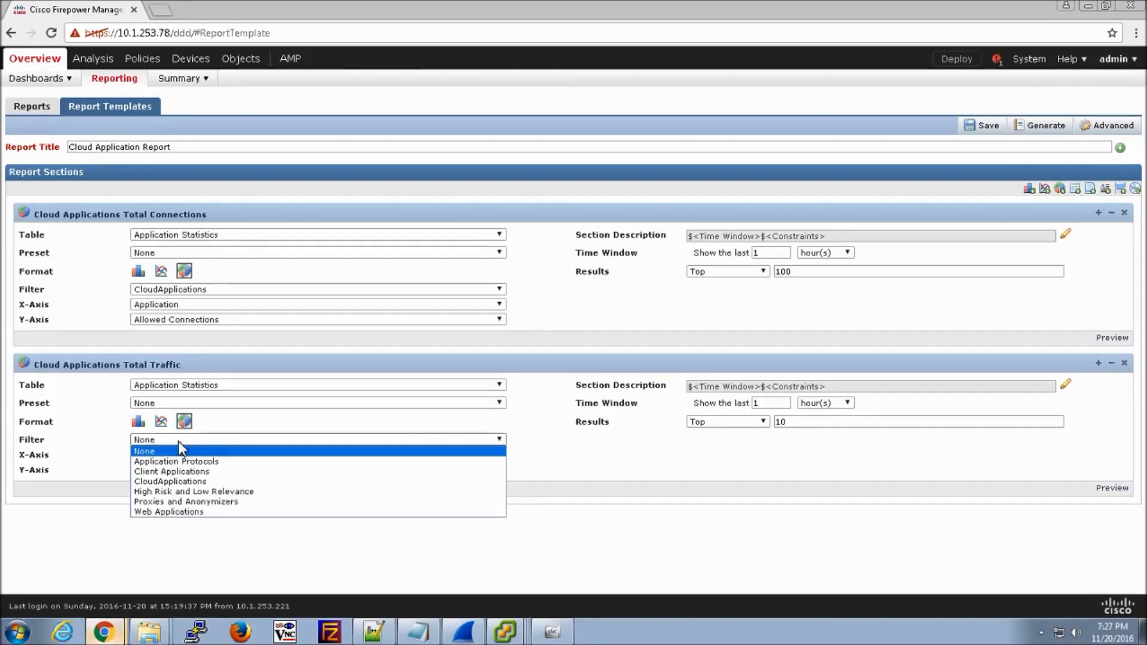
click(172, 481)
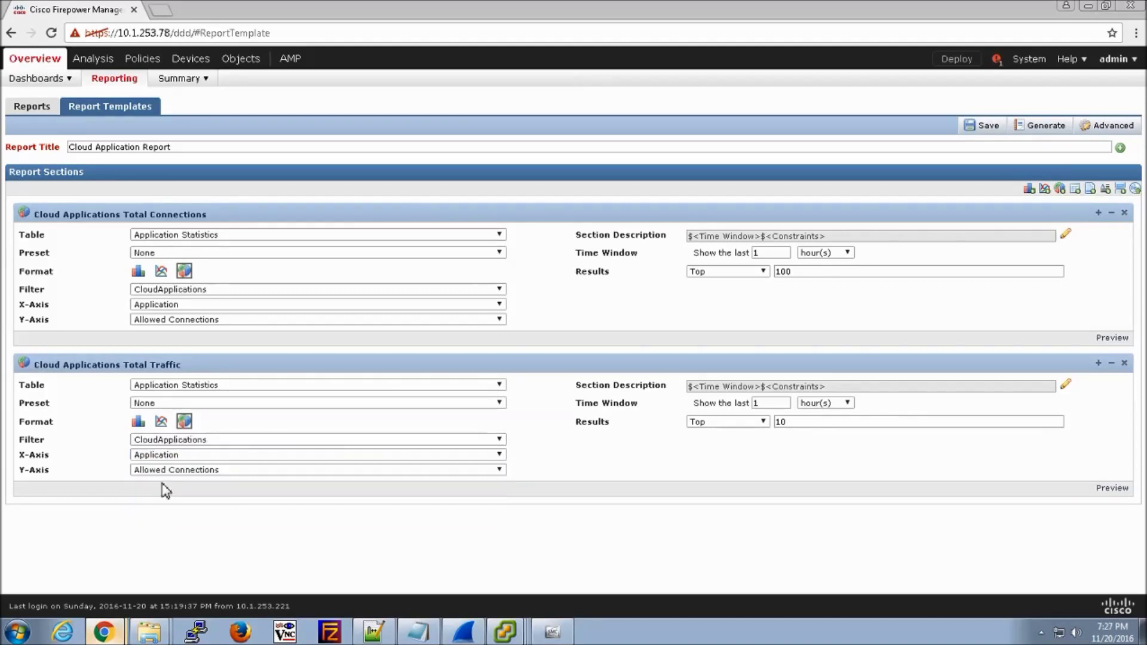
click(231, 472)
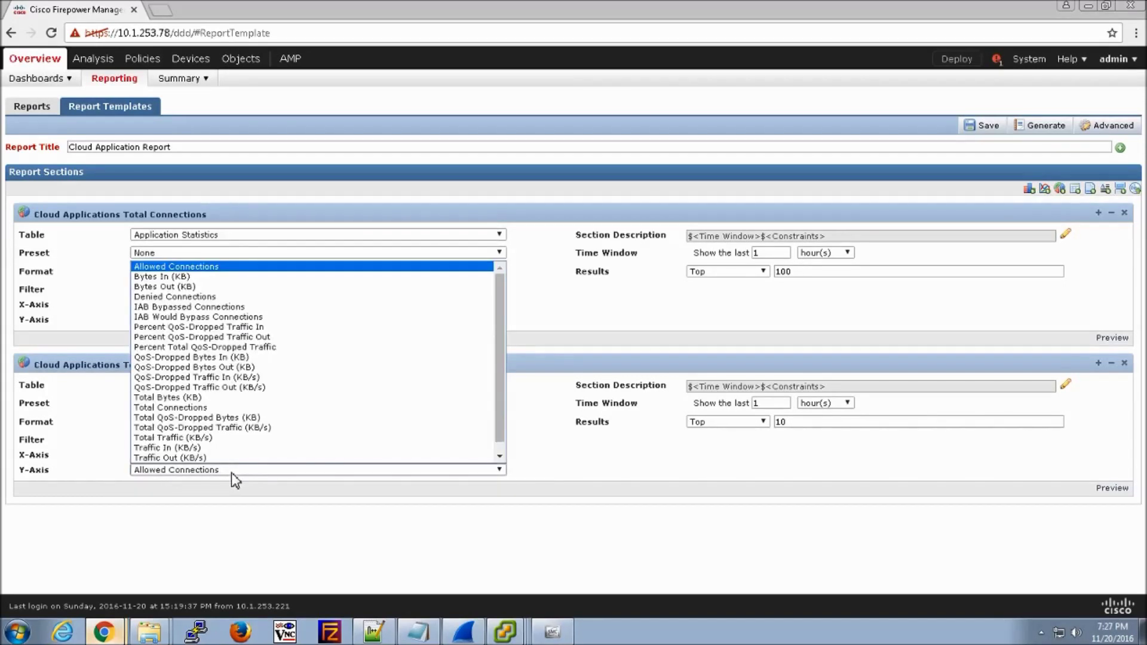
click(170, 440)
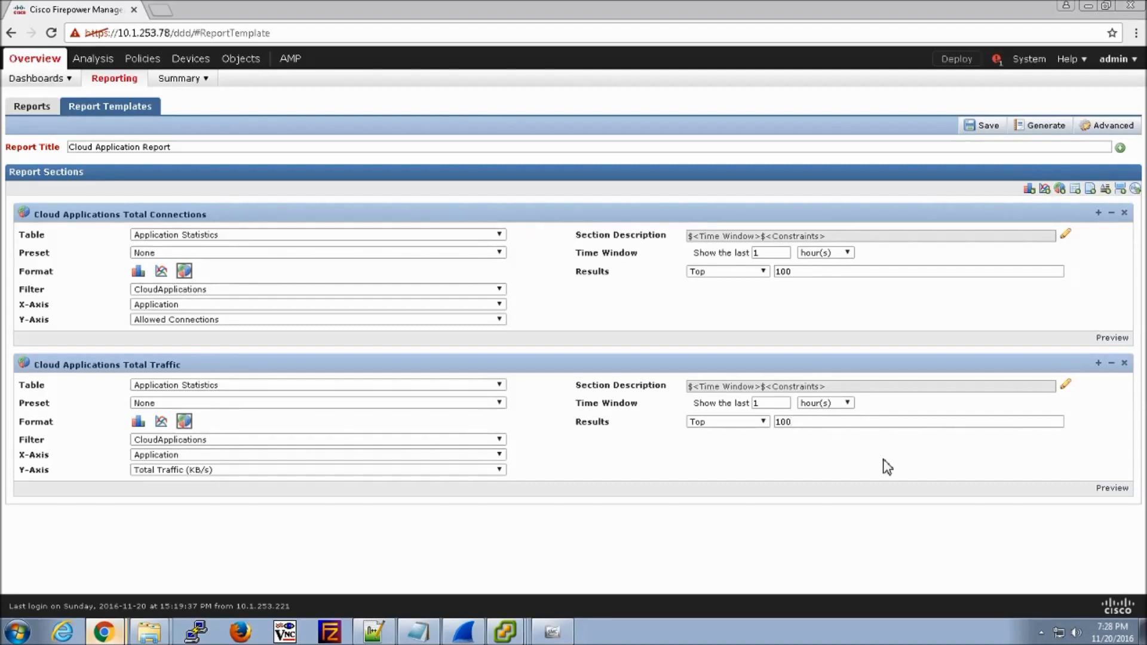
- Add a third pie chart section to the report and title it "Cloud Applications Unique Applications"
click(1060, 190)
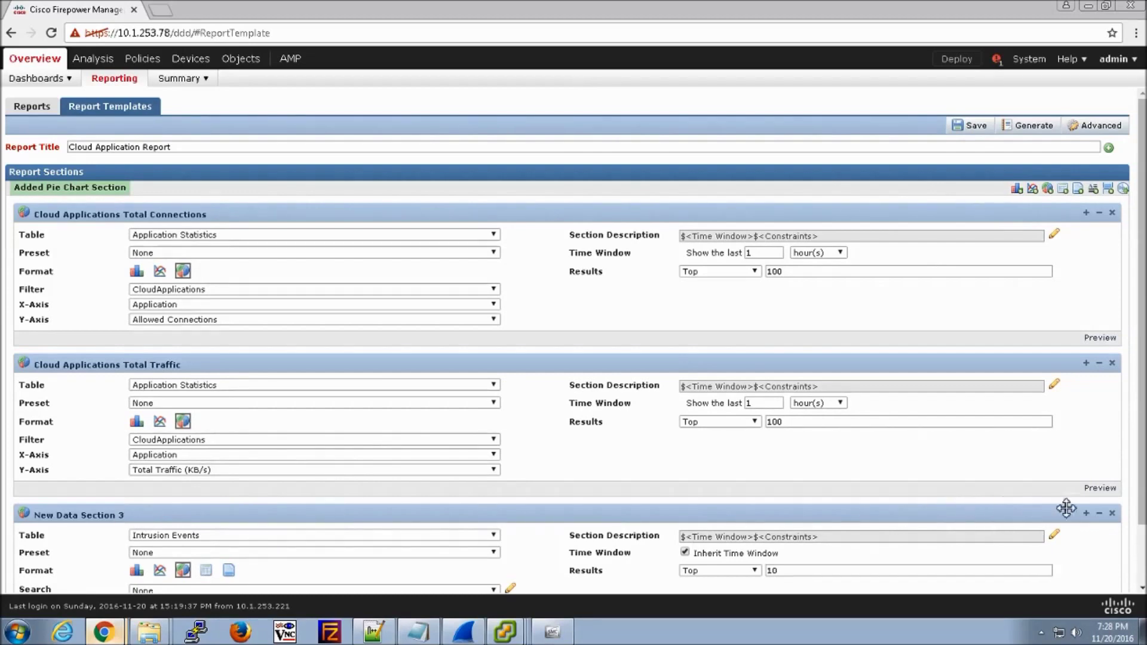
scroll(233, 519, down, 1)
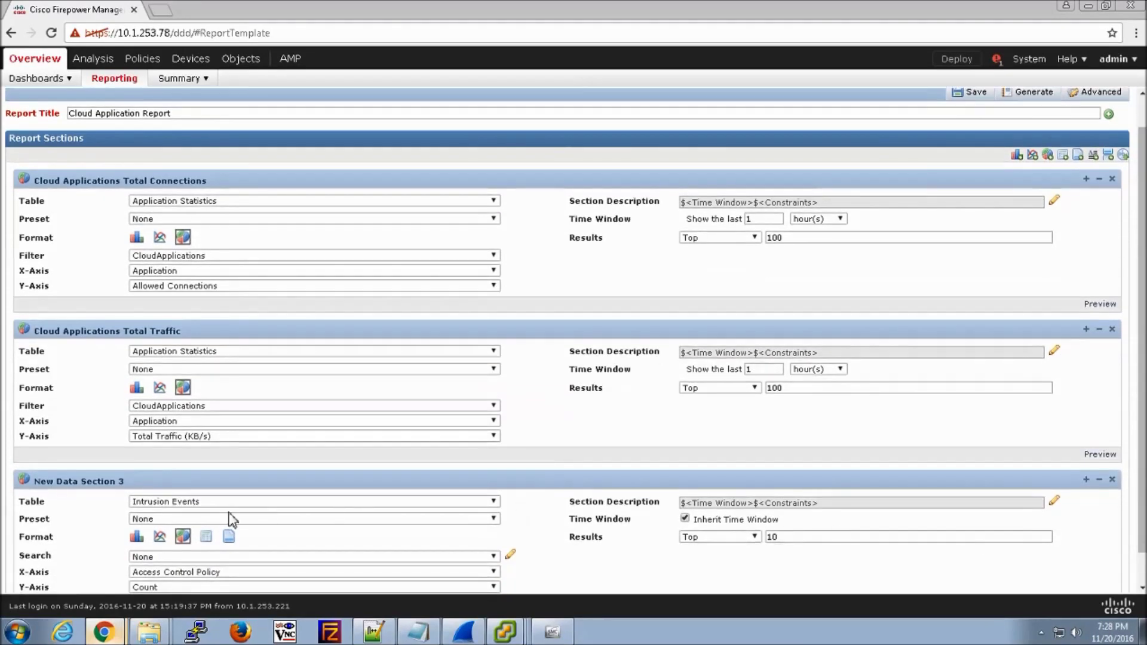
click(67, 482)
drag(592, 335, 453, 335)
text(Cloud Applications)
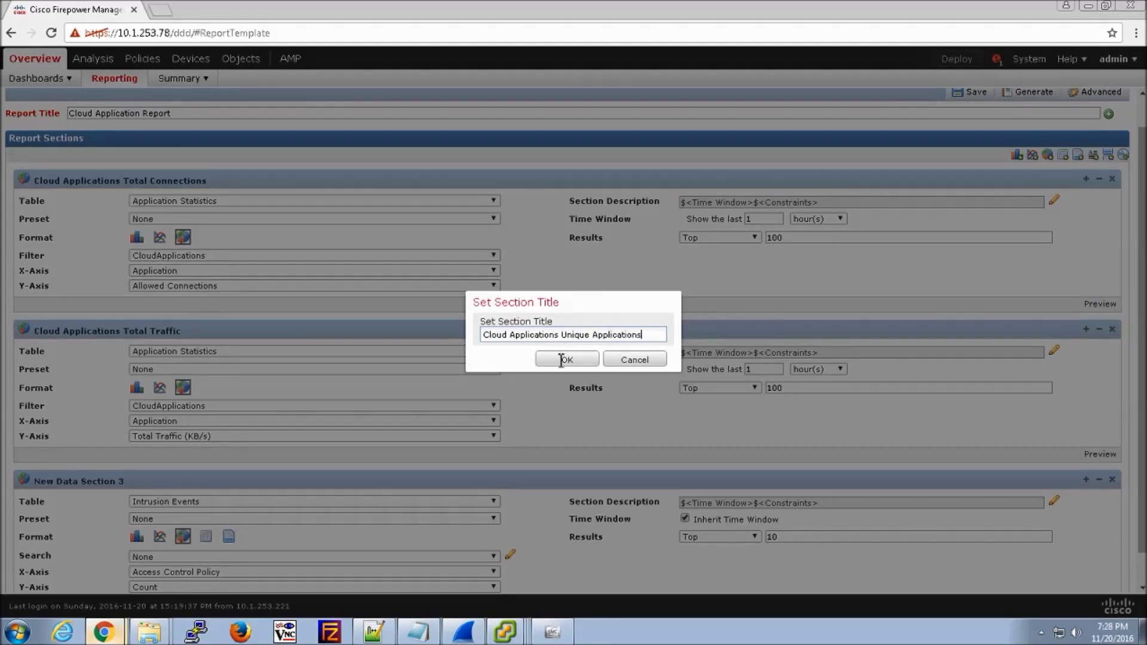
click(567, 358)
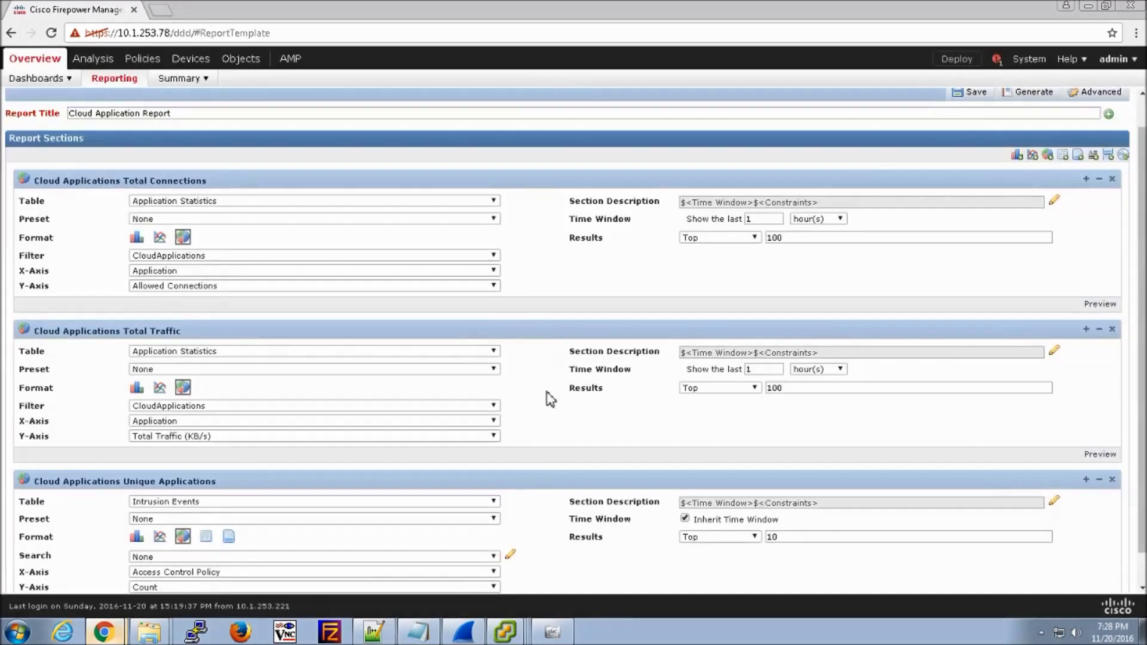
- Set the Unique Applications section's table to Application Statistics and its filter to CloudApplications
click(455, 503)
scroll(303, 417, up, 2)
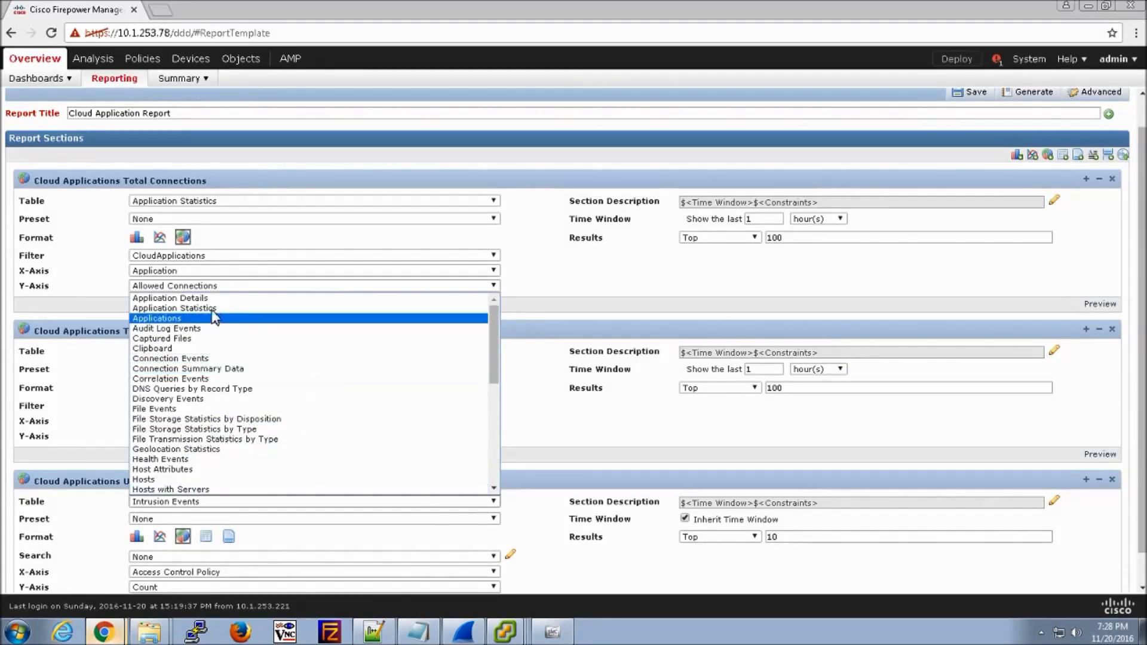
click(197, 309)
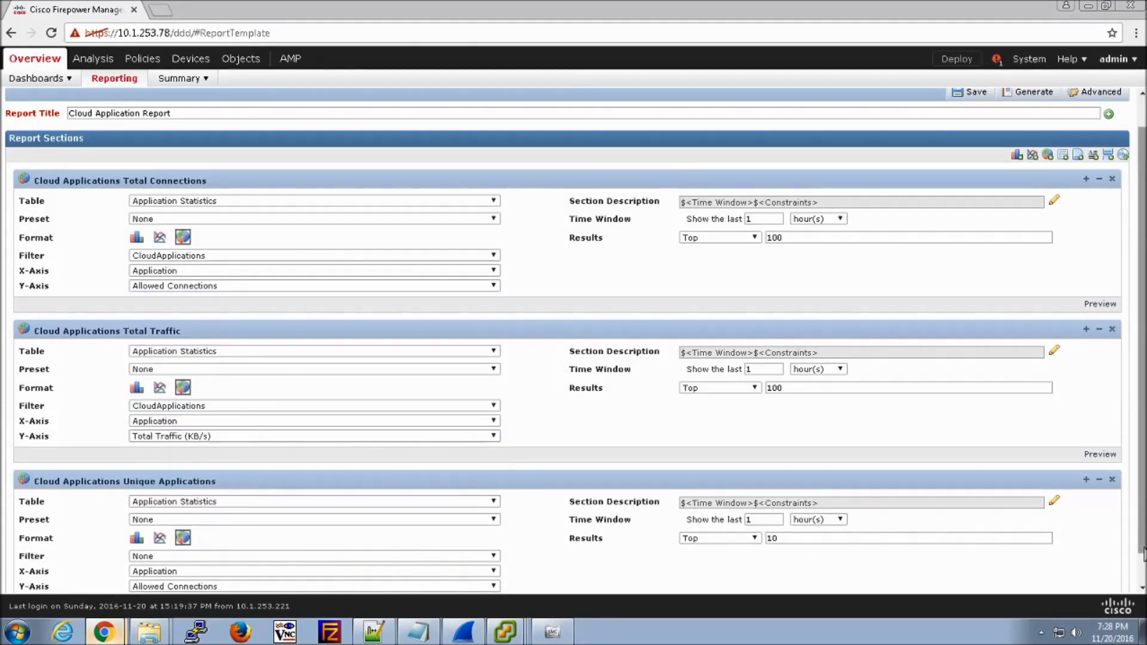
scroll(573, 345, down, 1)
click(190, 522)
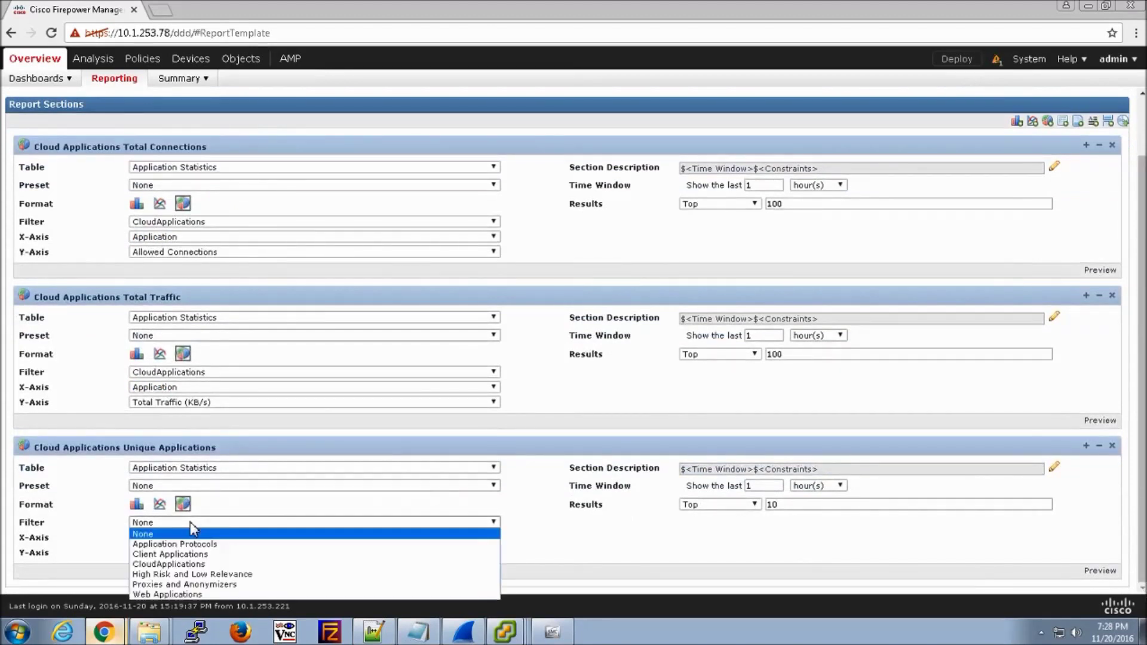
click(173, 564)
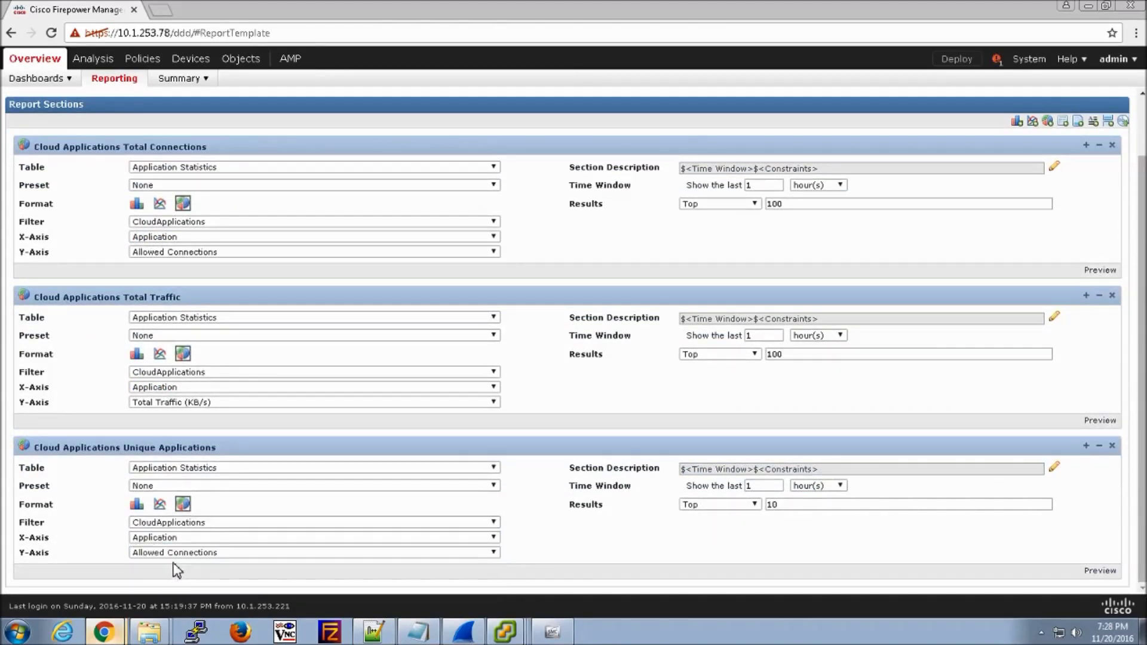
- Set the Unique Applications section's Y-axis to Unique Applications with the top 1000 results, and save the report template
click(185, 553)
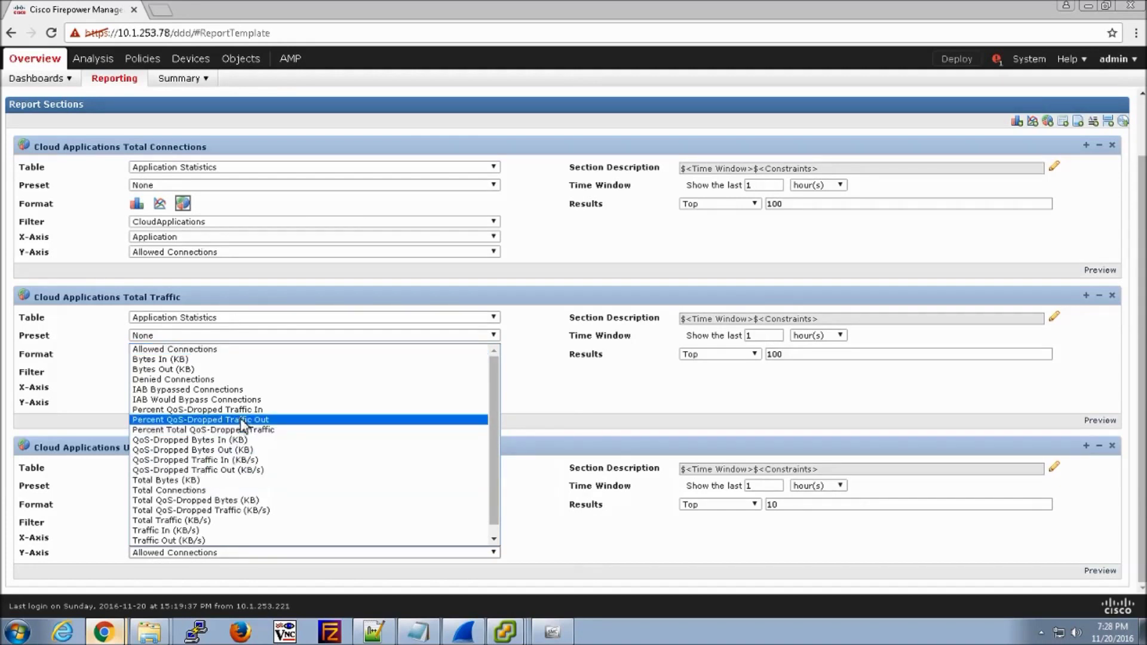
scroll(495, 520, down, 1)
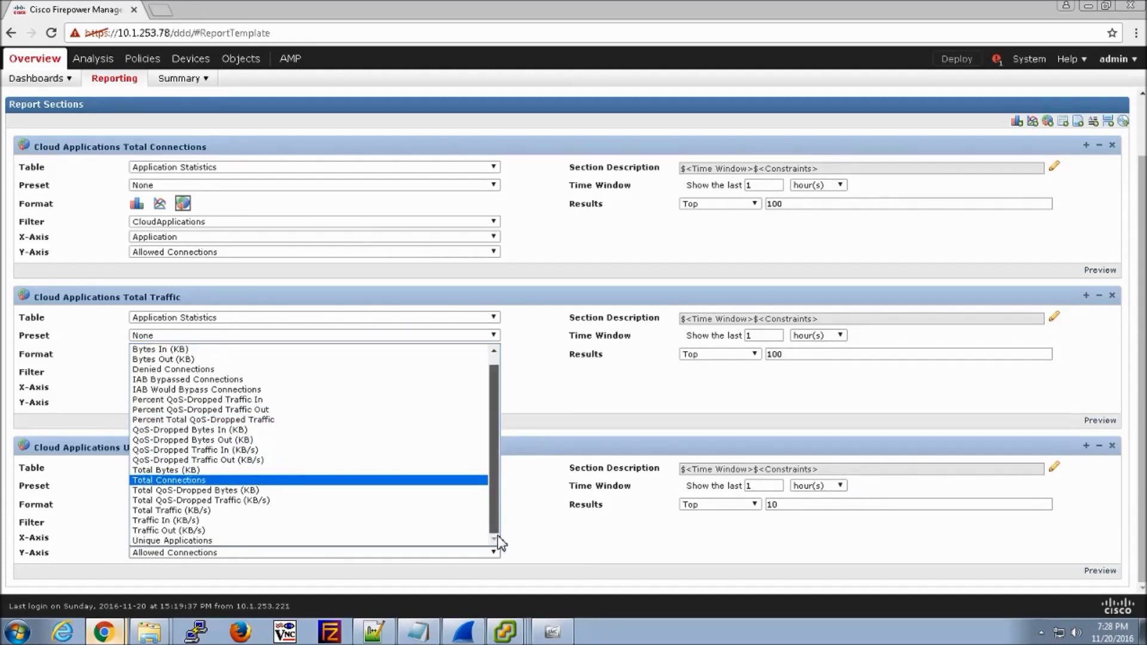
click(210, 540)
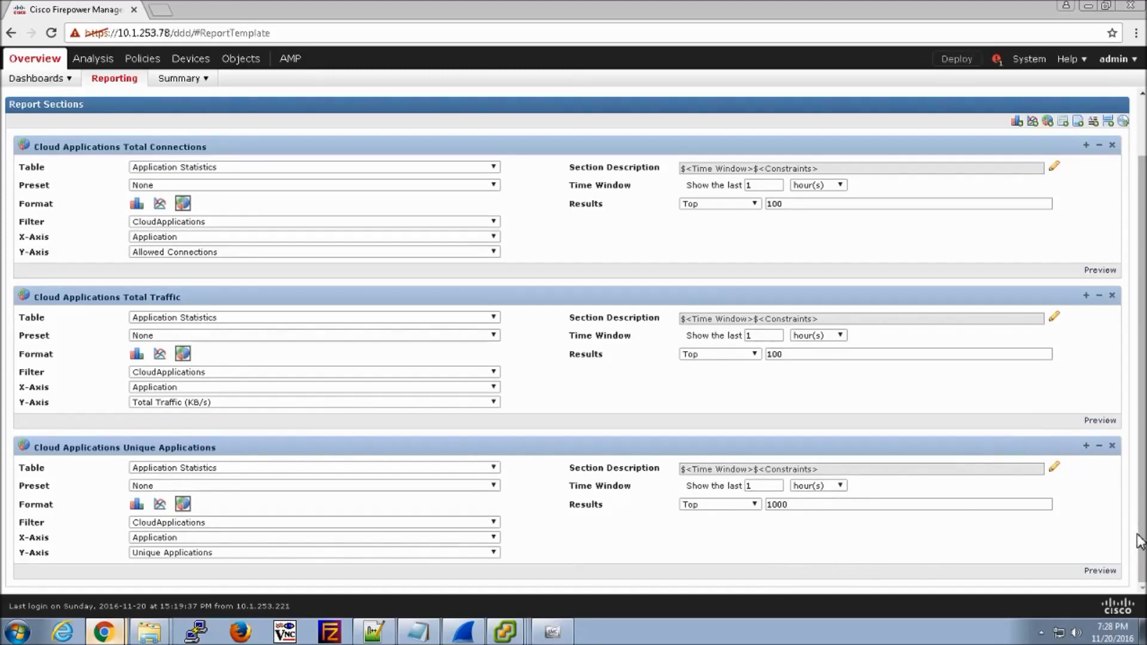
scroll(1140, 540, up, 2)
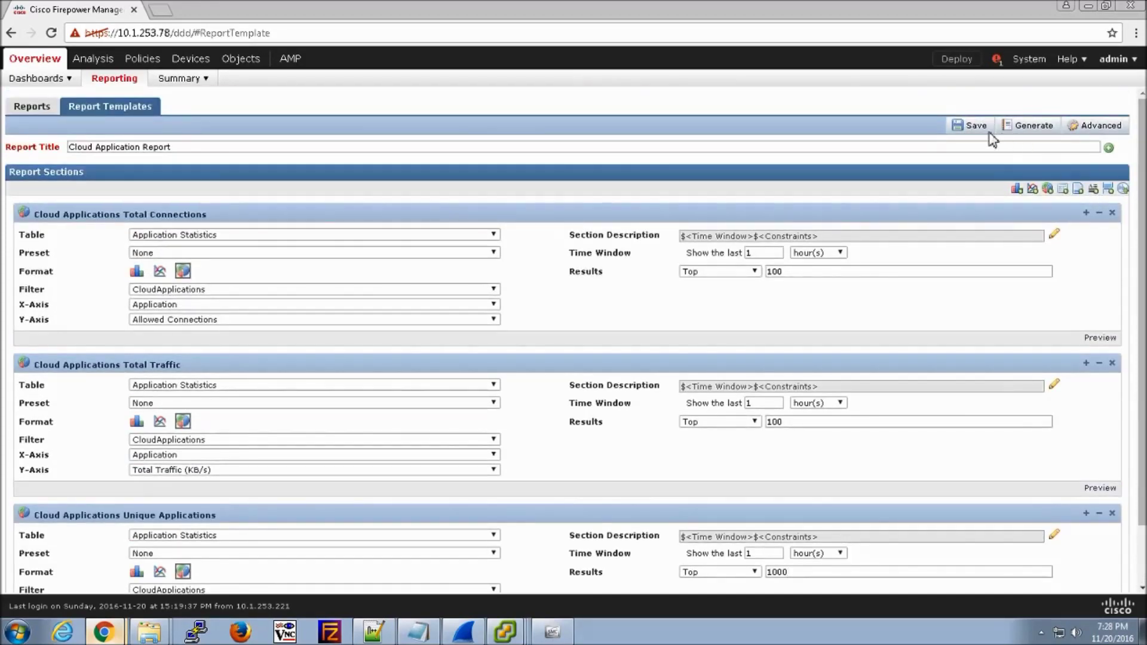
click(968, 127)
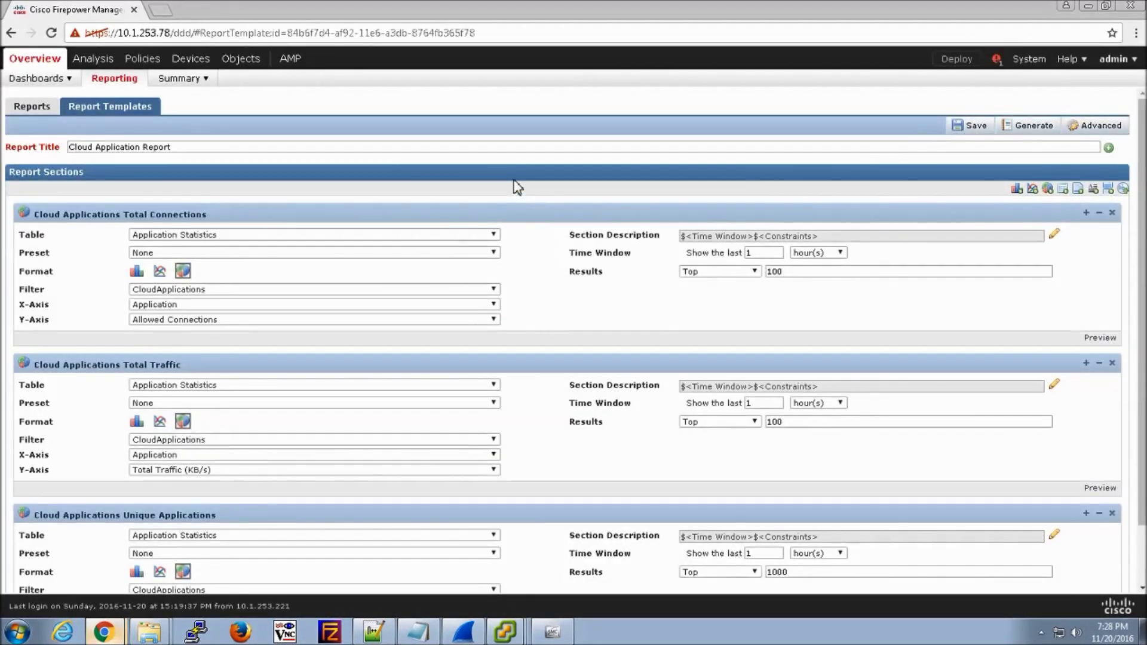
click(505, 631)
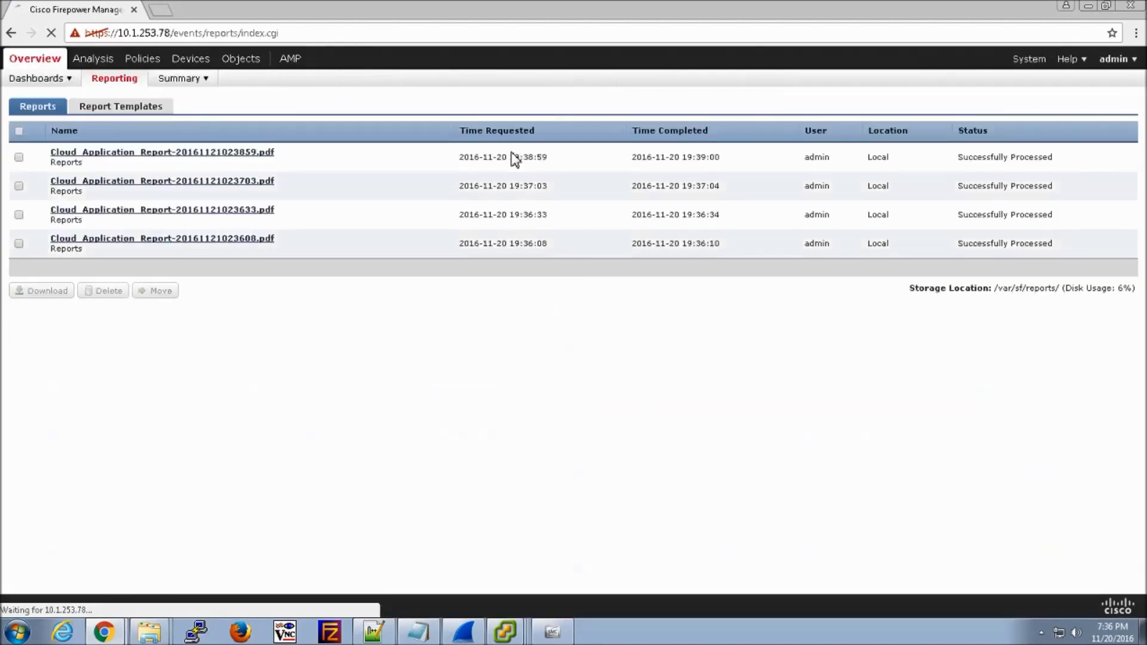
- Open the Cloud Application Report template for editing and generate the report as a PDF
click(106, 107)
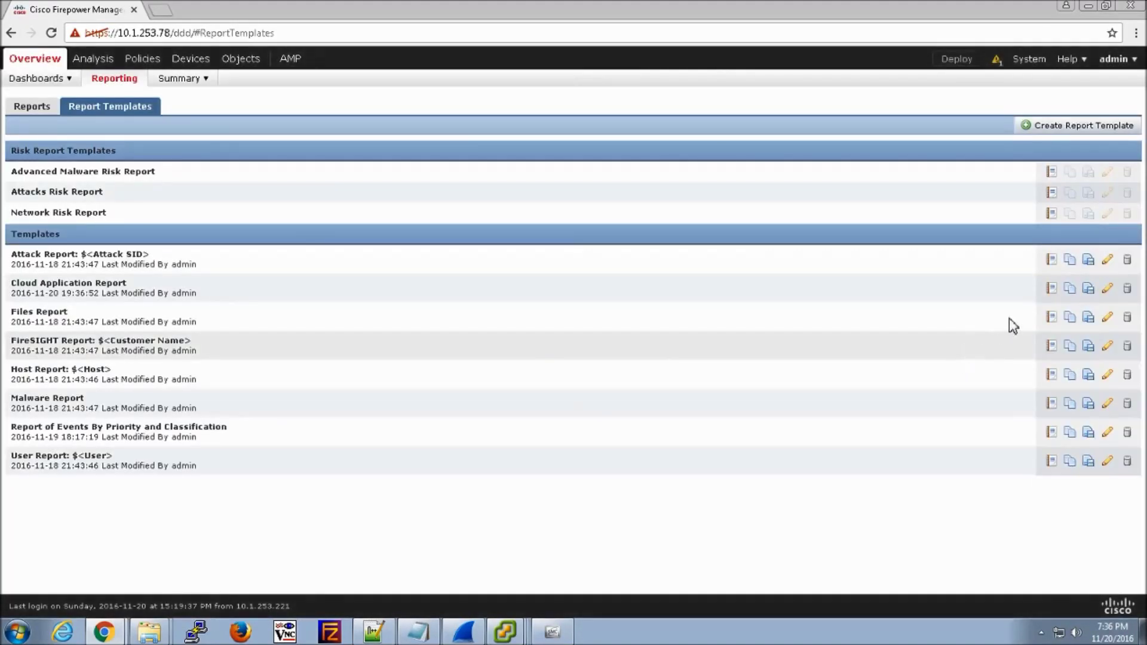
click(1106, 287)
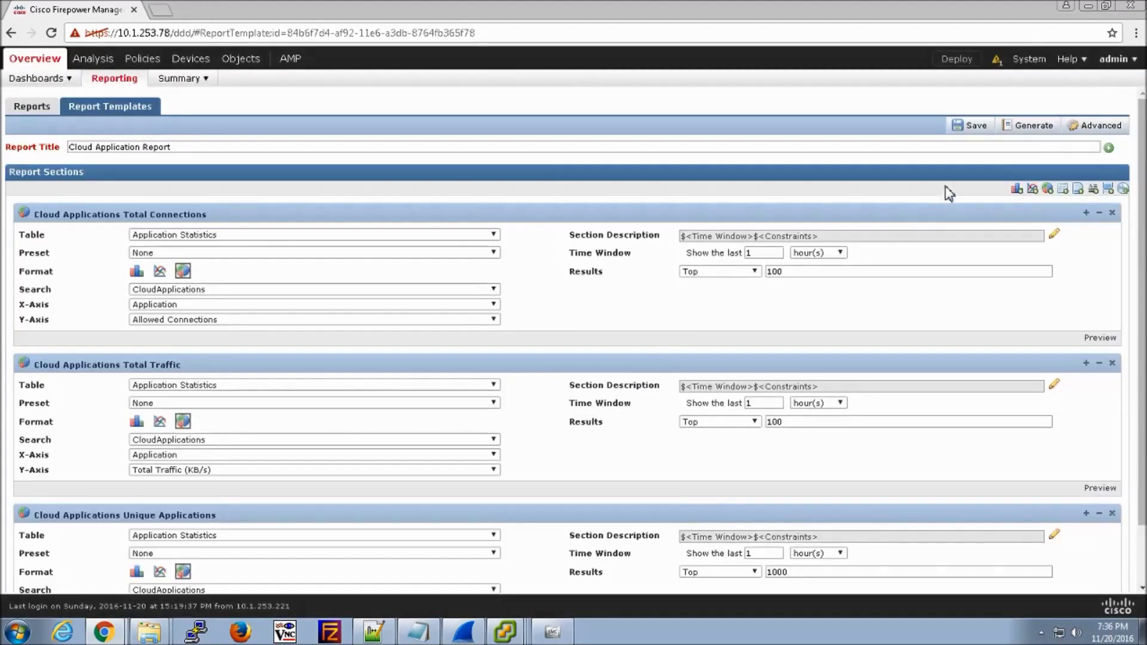
click(1026, 126)
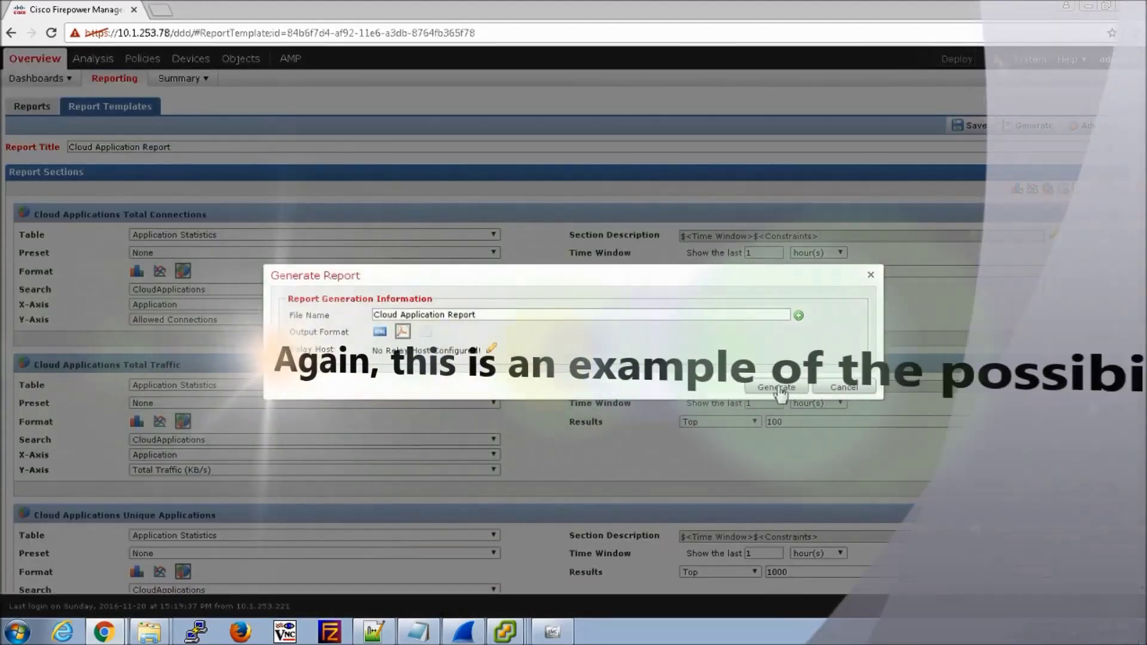
click(777, 387)
click(555, 357)
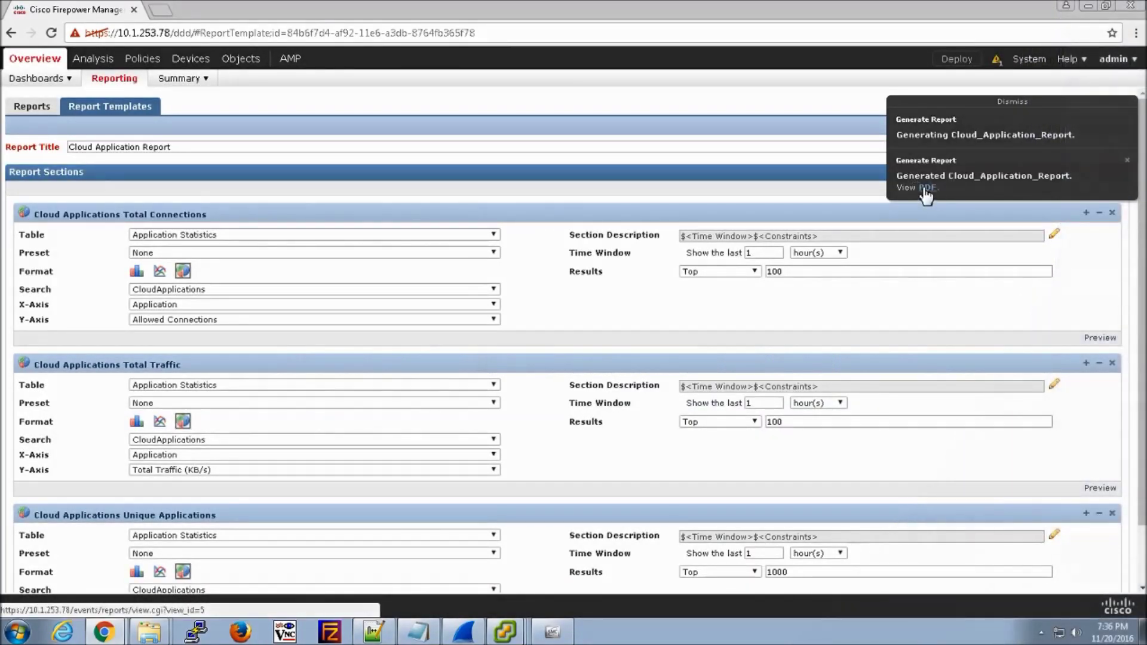
- View the generated PDF report and examine its Total Connections, Total Traffic and Unique Applications charts
click(926, 188)
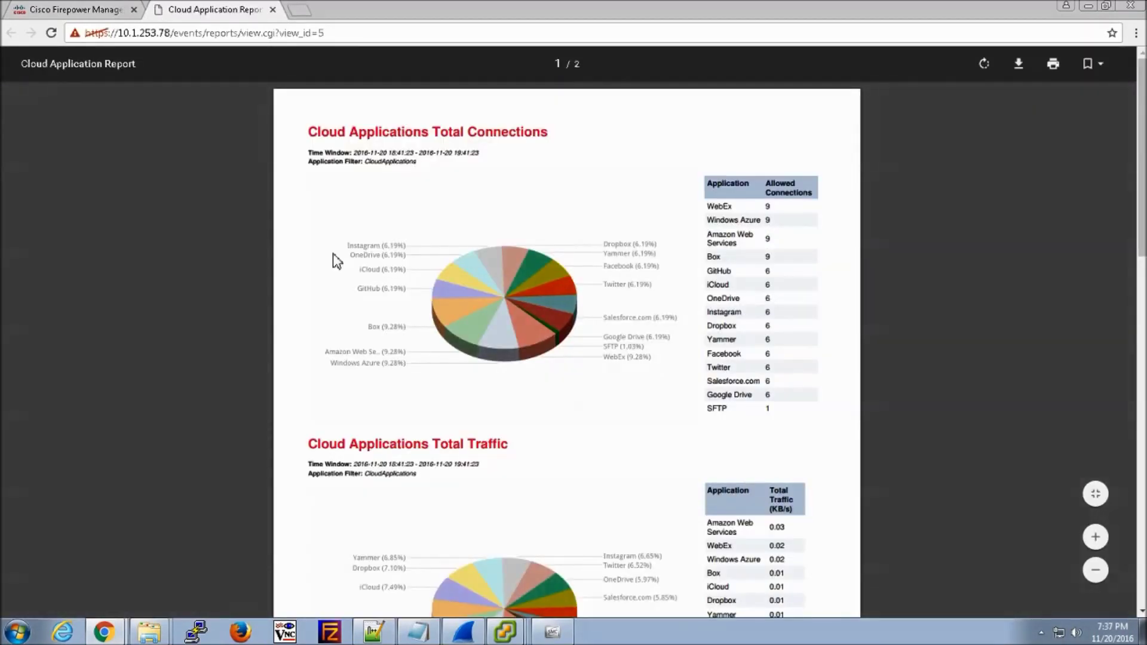
scroll(336, 261, down, 1)
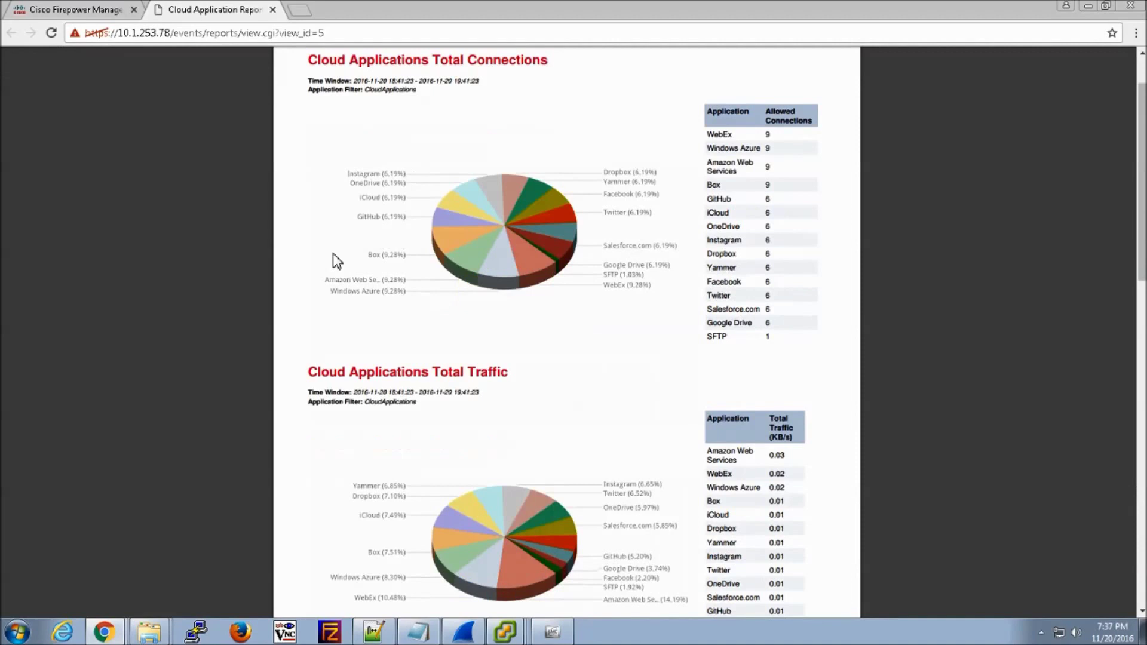
scroll(336, 261, down, 5)
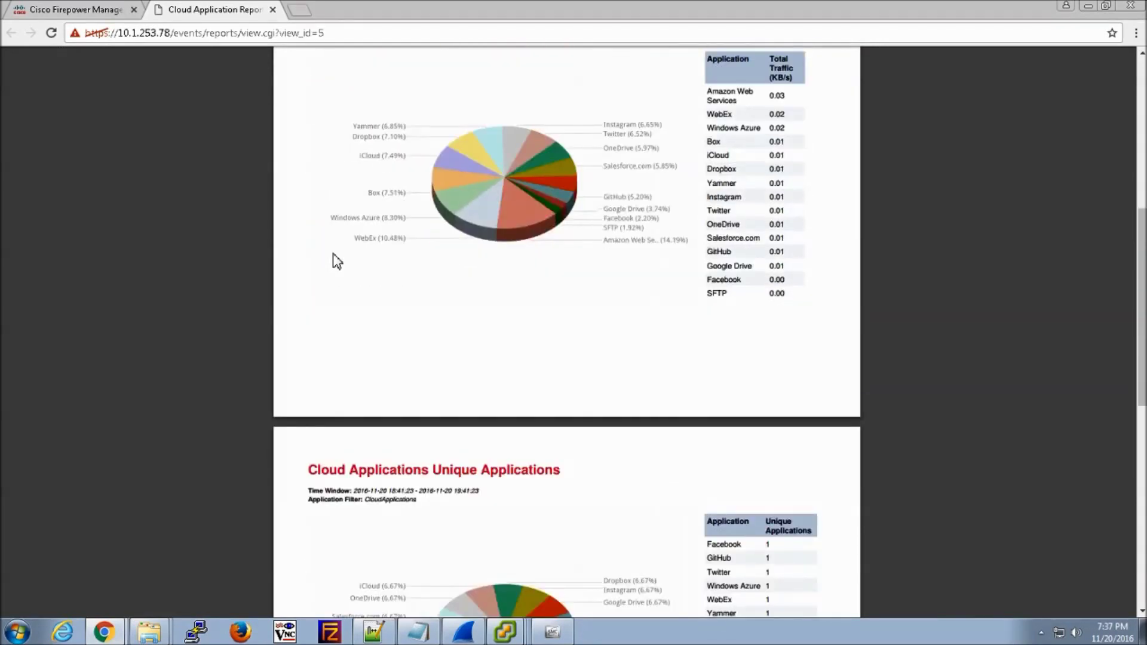
scroll(336, 261, down, 4)
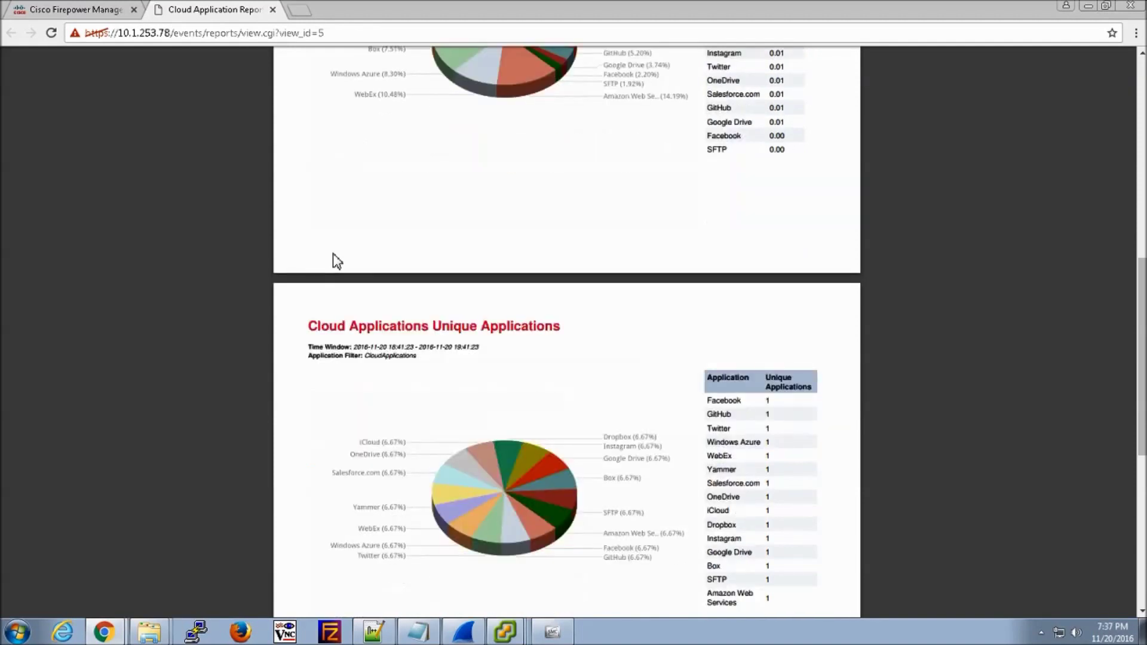
scroll(336, 261, down, 1)
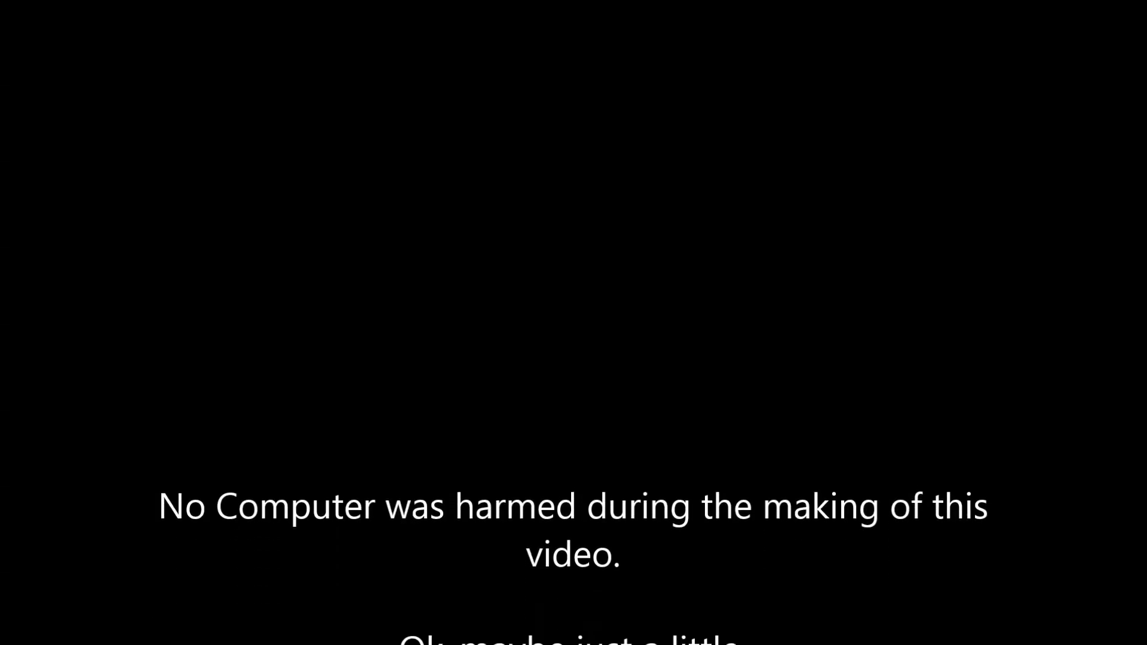